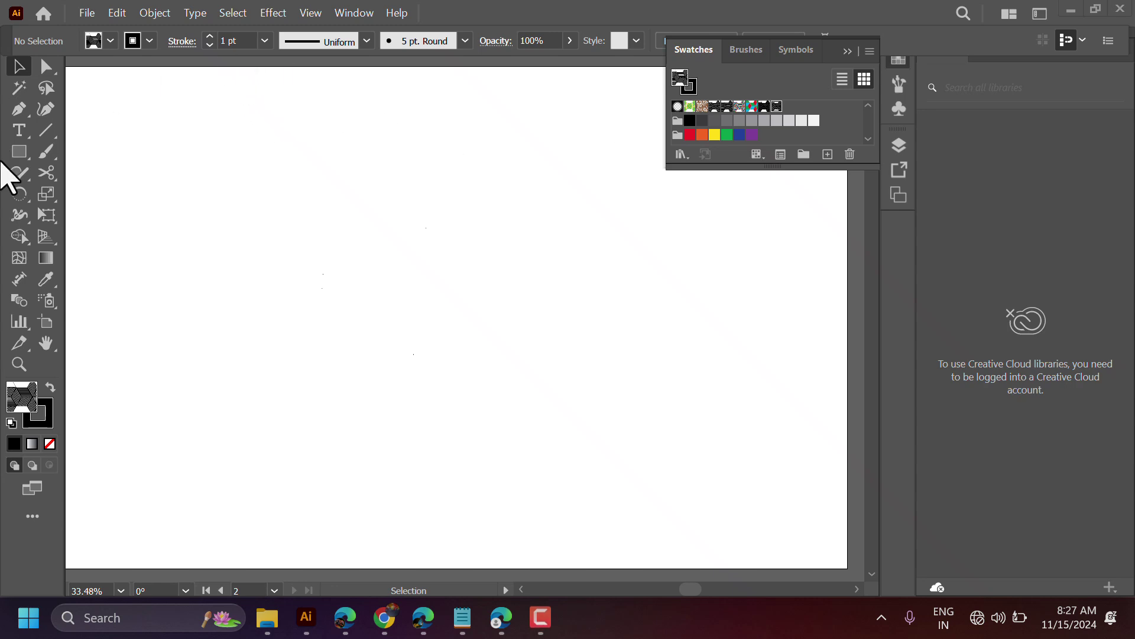
Draw a hexagon with the Polygon tool near the artboard centre and set its fill to None.
left_click(26, 158)
right_click(26, 160)
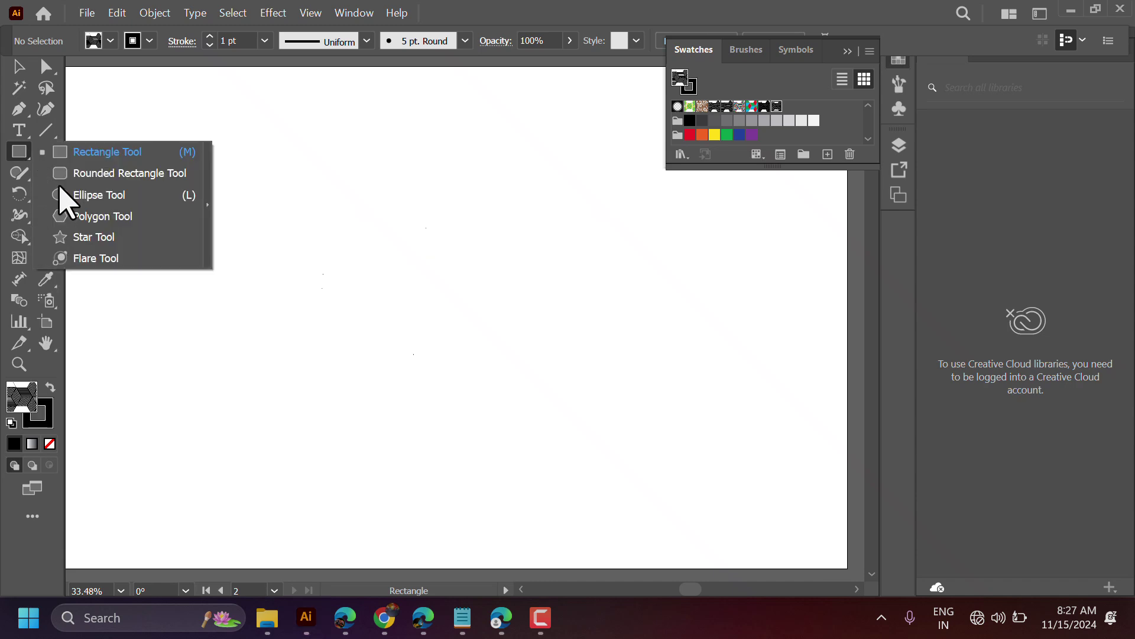
left_click(106, 217)
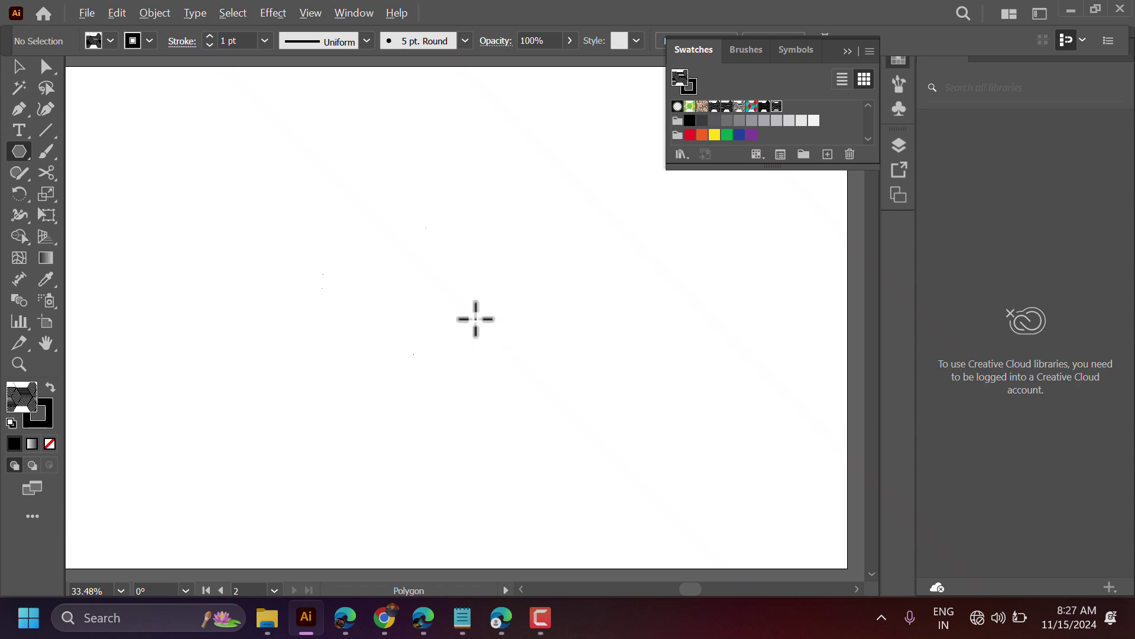
left_click_drag(446, 294, 370, 223)
left_click(50, 445)
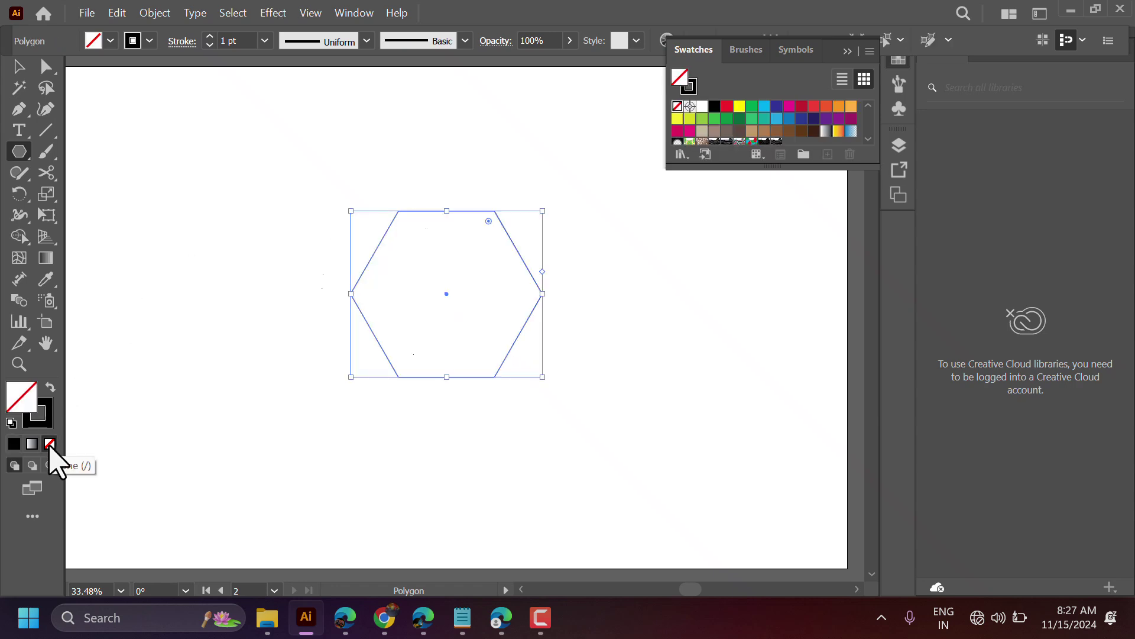
left_click(19, 67)
left_click(109, 161)
left_click(45, 130)
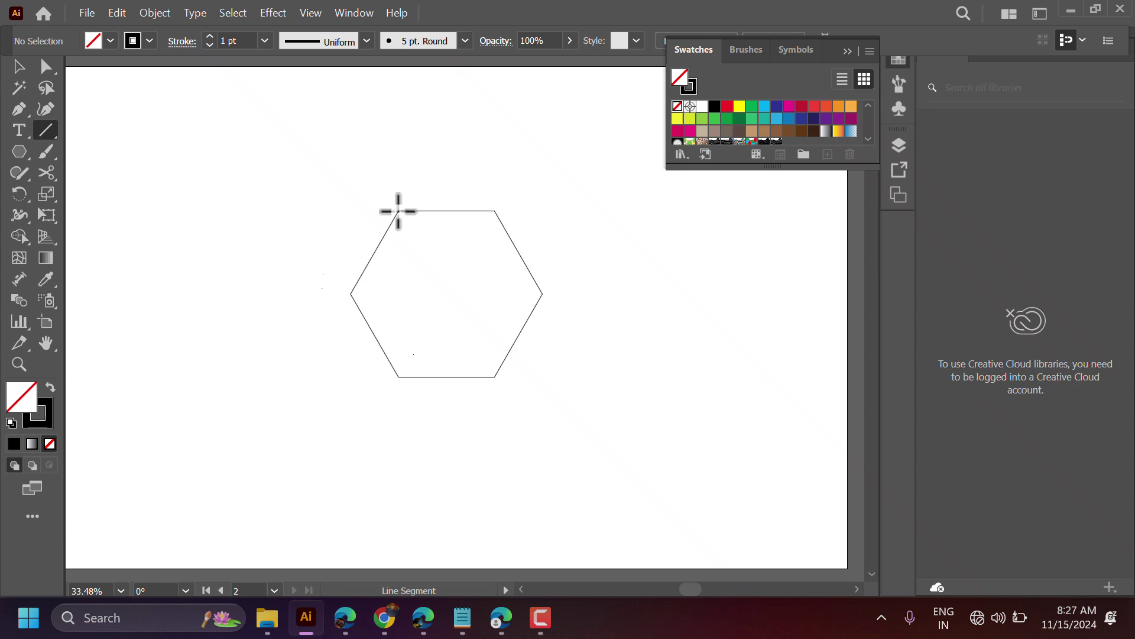
Draw a corner-to-corner diagonal and a horizontal midline across the hexagon, then select everything.
left_click_drag(400, 211, 495, 377)
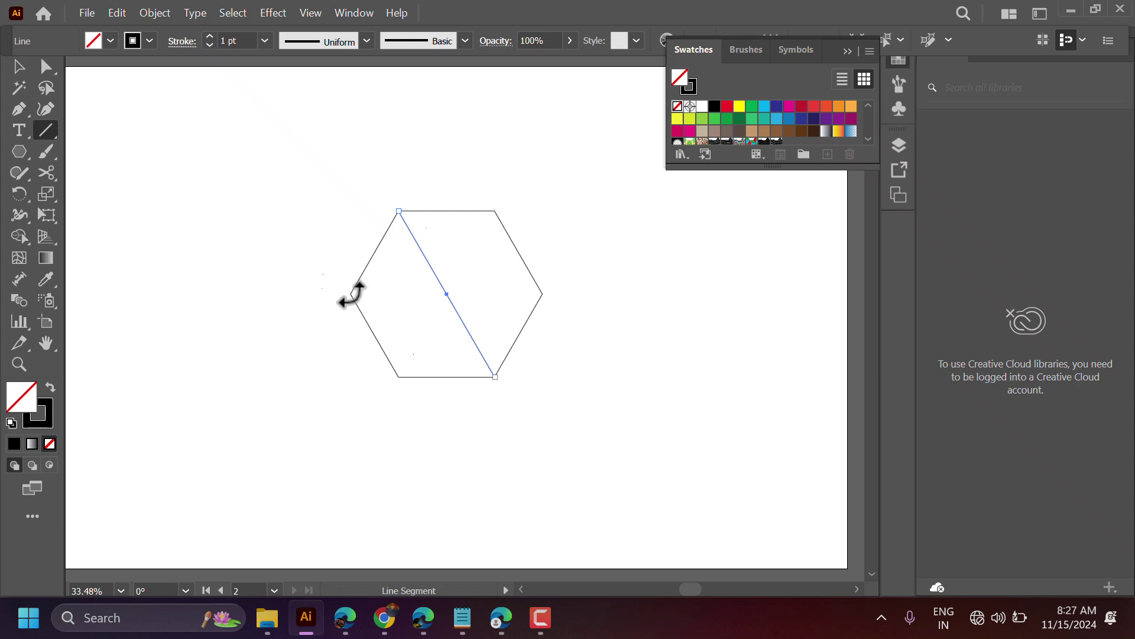
left_click_drag(350, 294, 533, 294)
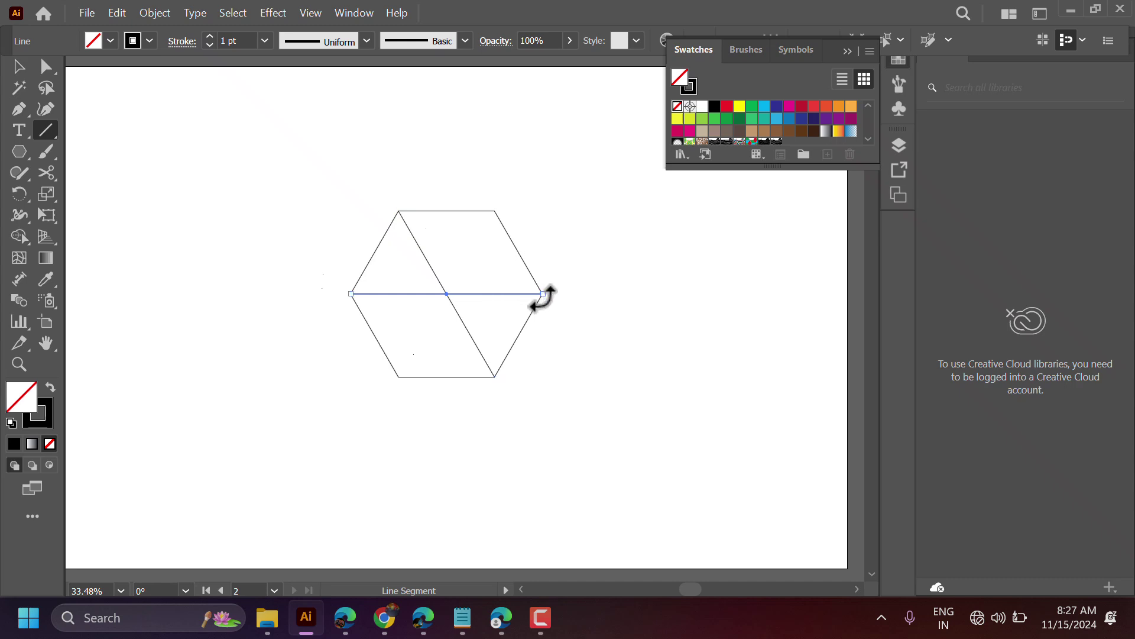
left_click(19, 66)
left_click(242, 210)
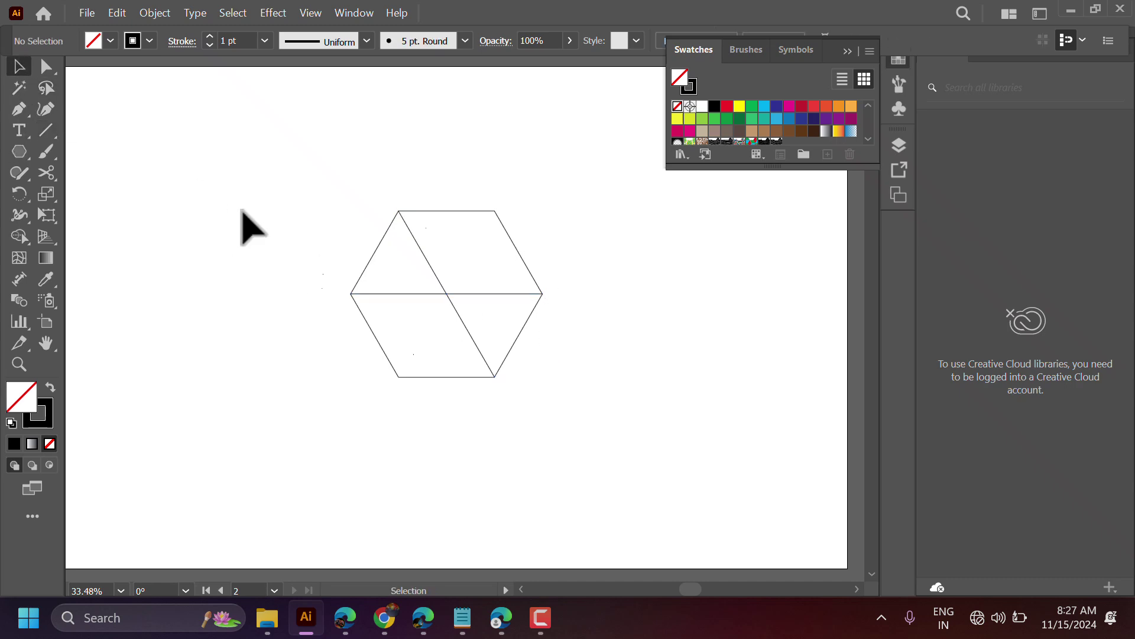
left_click_drag(254, 172, 639, 446)
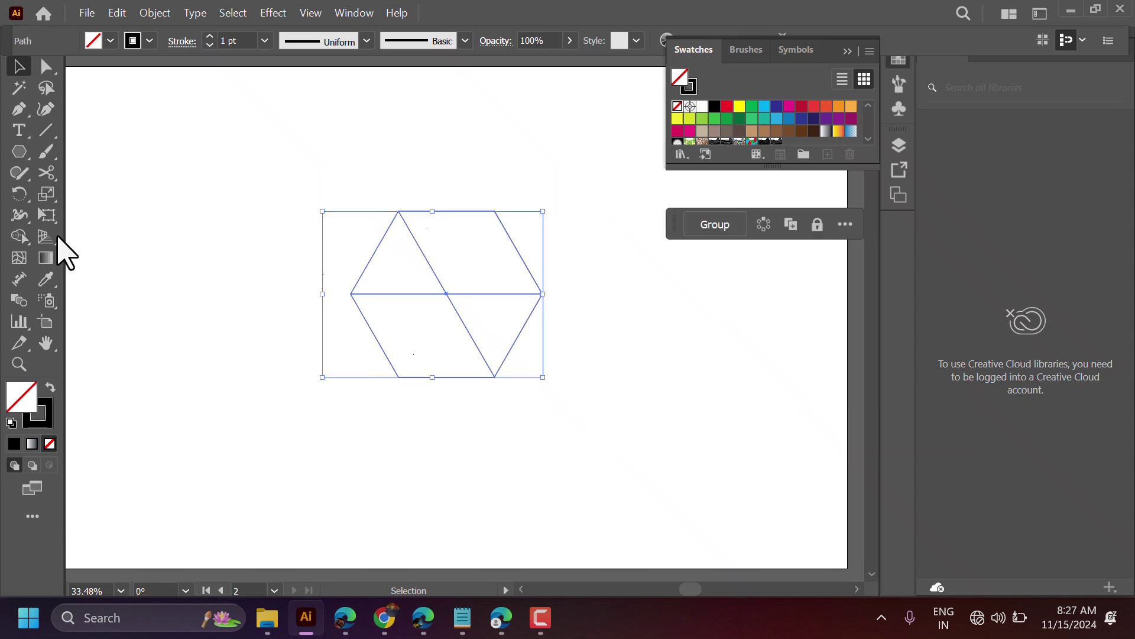
Delete the hexagon's left and bottom faces with Shape Builder, leaving the upper-right rhombus.
left_click(19, 236)
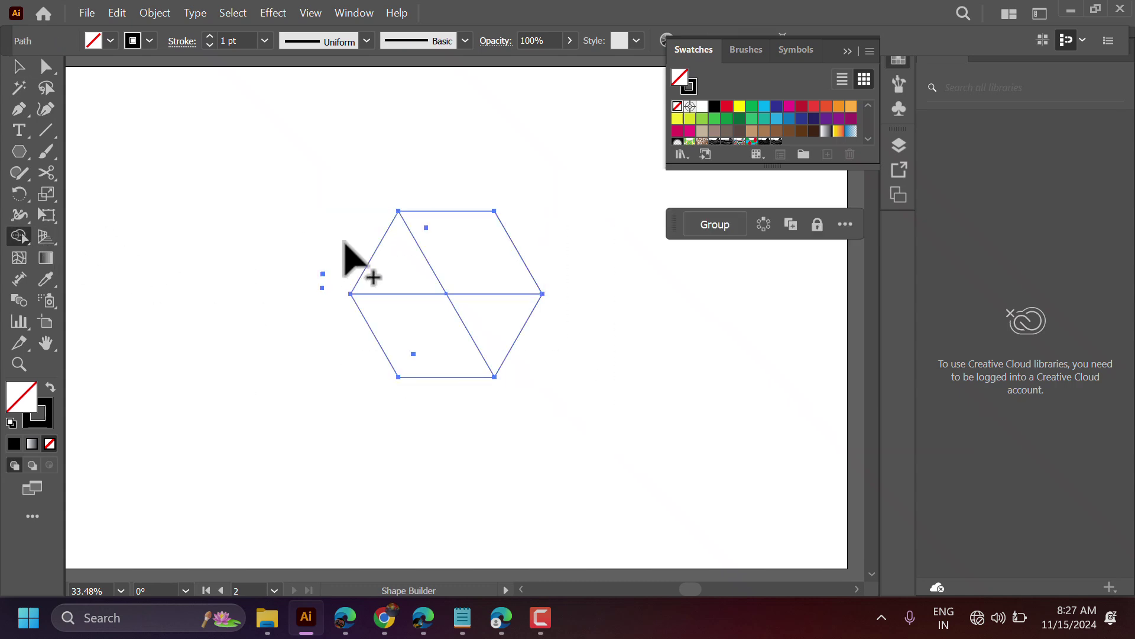
left_click_drag(378, 284, 526, 353)
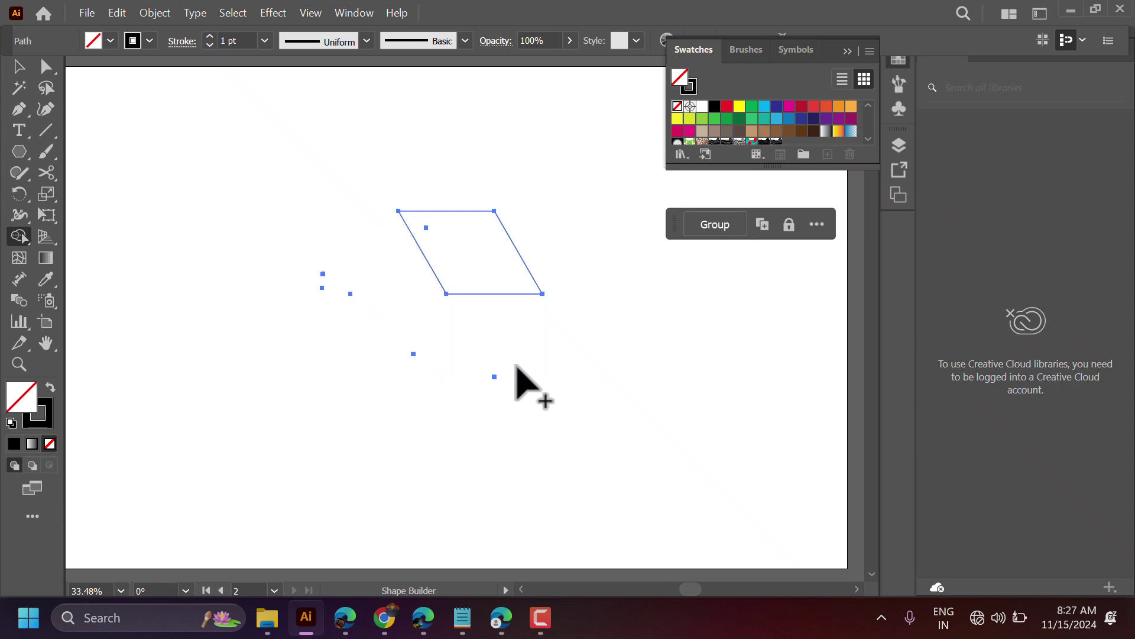
left_click(19, 66)
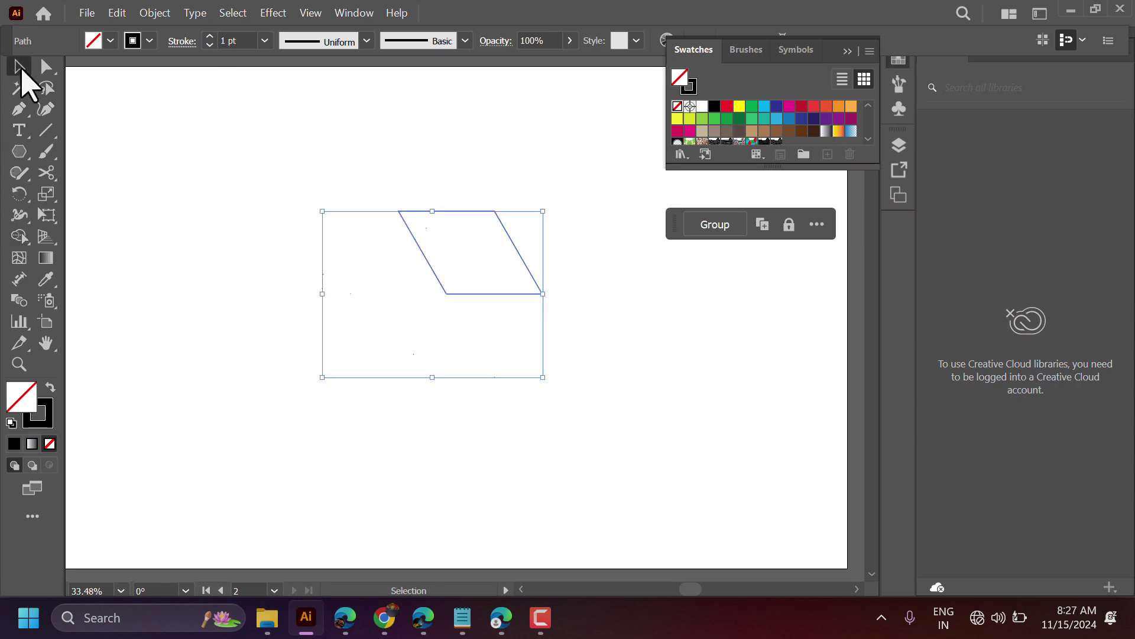
left_click(94, 164)
Zoom in on the remaining rhombus.
left_click(28, 157)
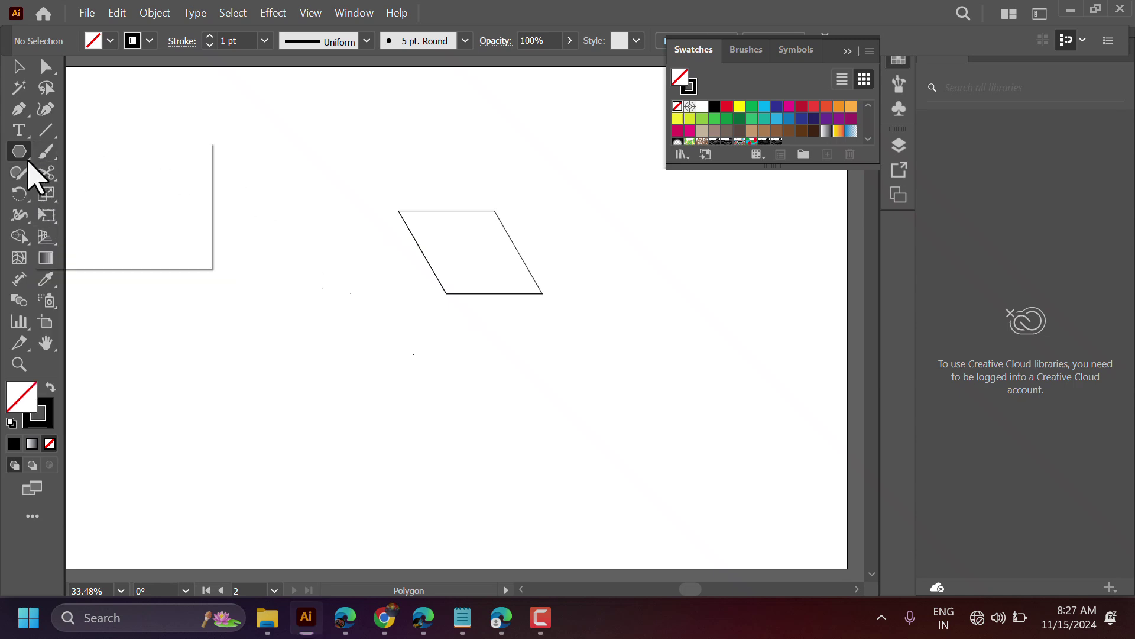
right_click(29, 162)
left_click(66, 153)
left_click(19, 364)
mouse_move(467, 246)
left_mouse_down()
mouse_move(599, 177)
mouse_move(612, 133)
left_mouse_up()
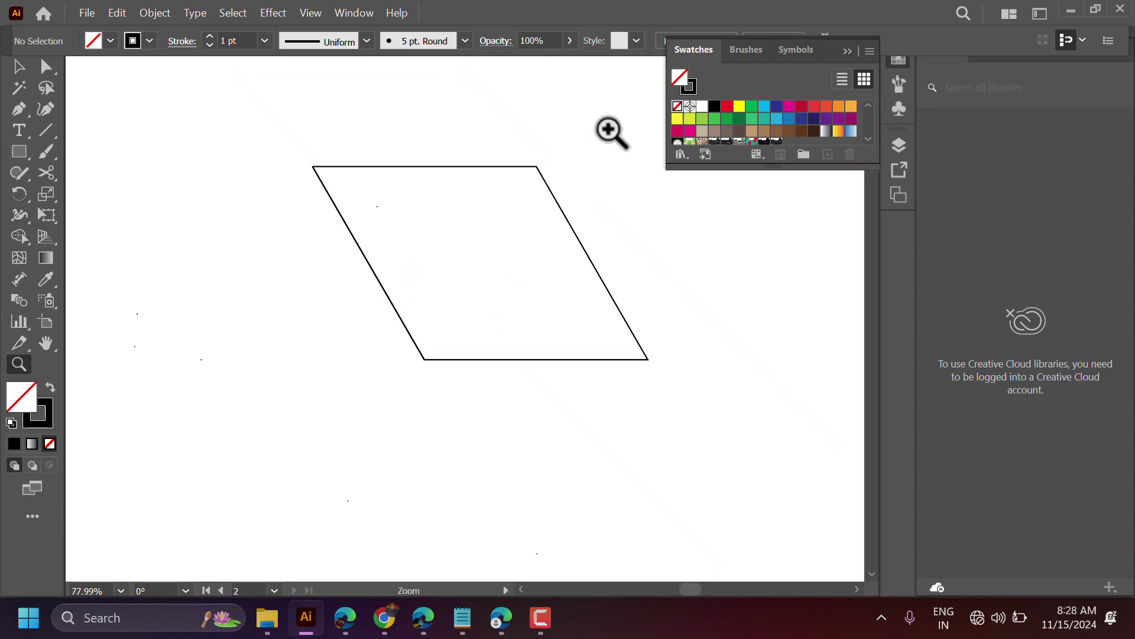
Draw a thin black-filled bar along the rhombus top edge, extending past both sides.
left_click(17, 153)
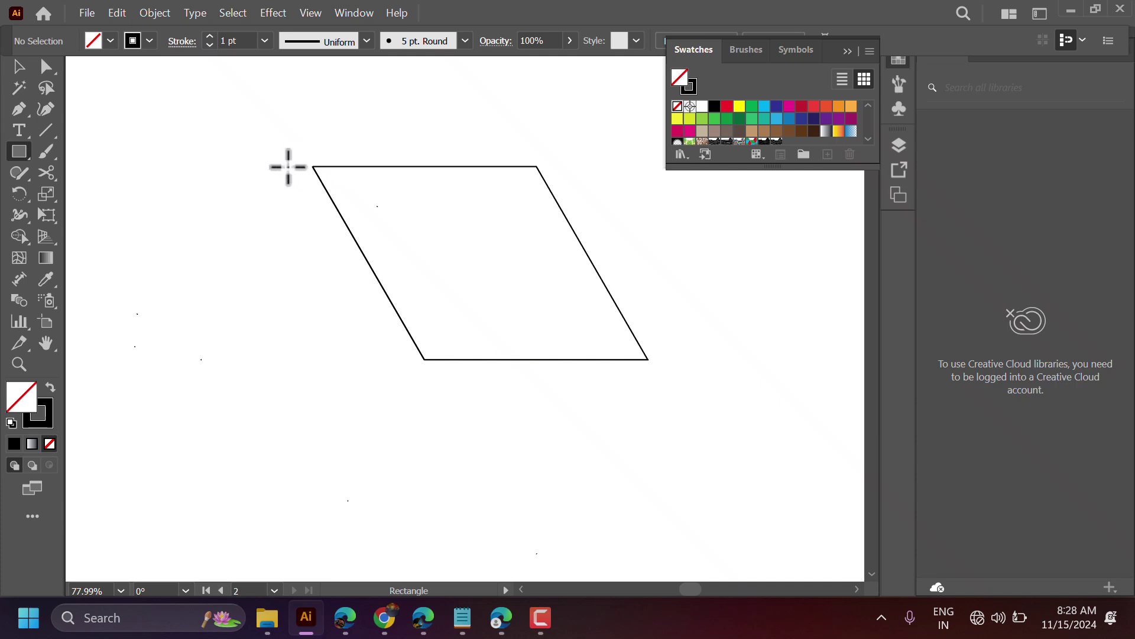
left_click_drag(286, 166, 665, 182)
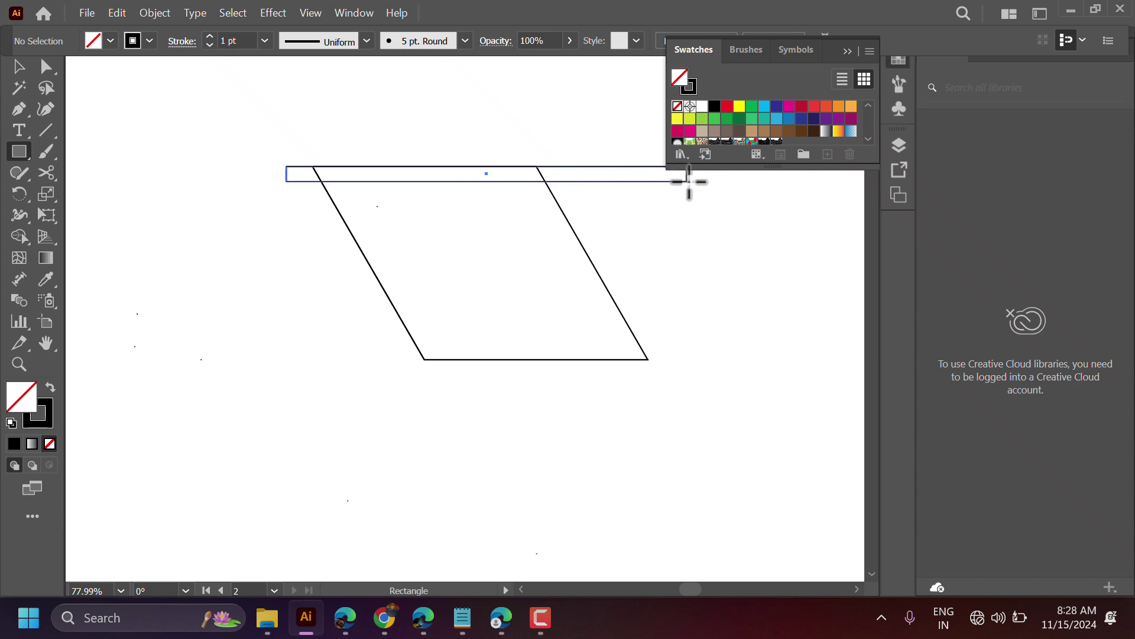
left_click_drag(698, 182, 698, 181)
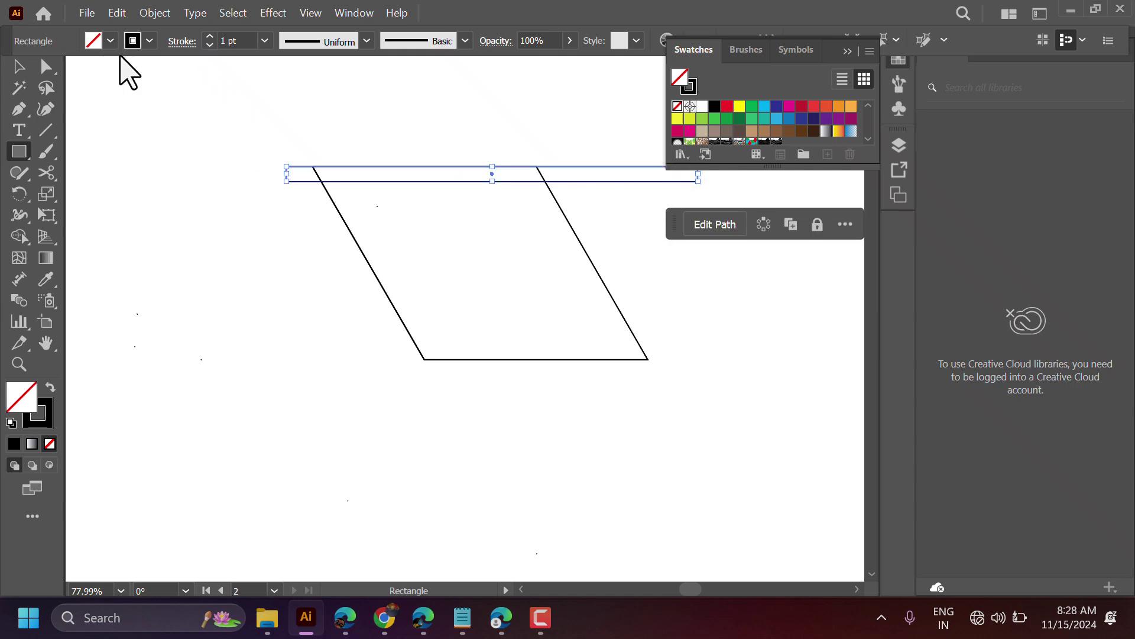
left_click(111, 41)
left_click(50, 71)
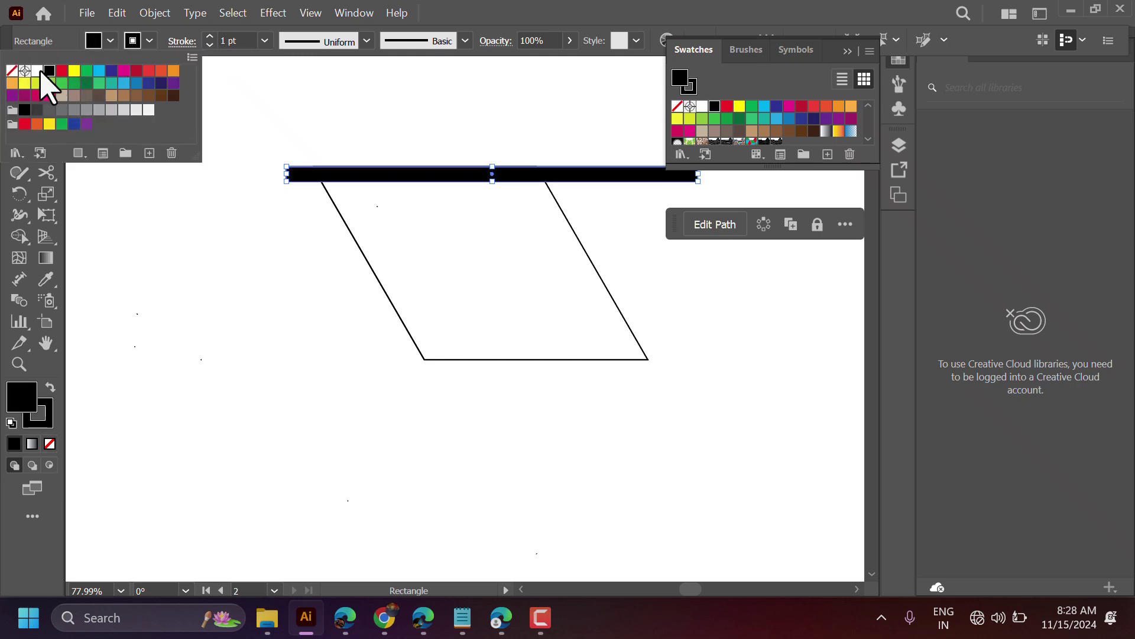
left_click(102, 307)
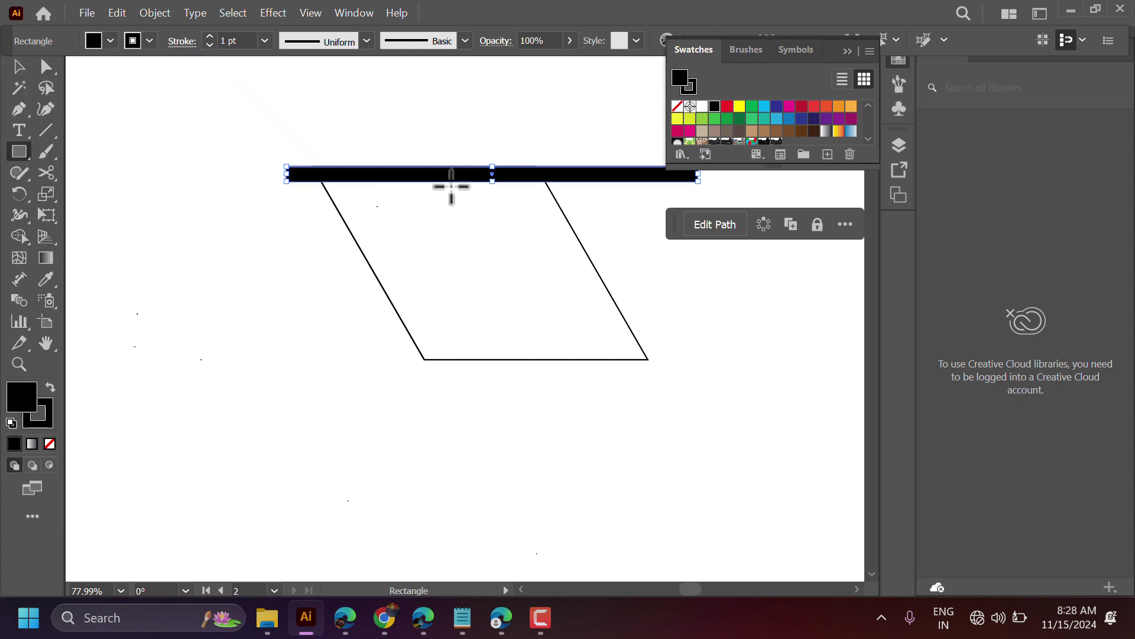
left_click(19, 67)
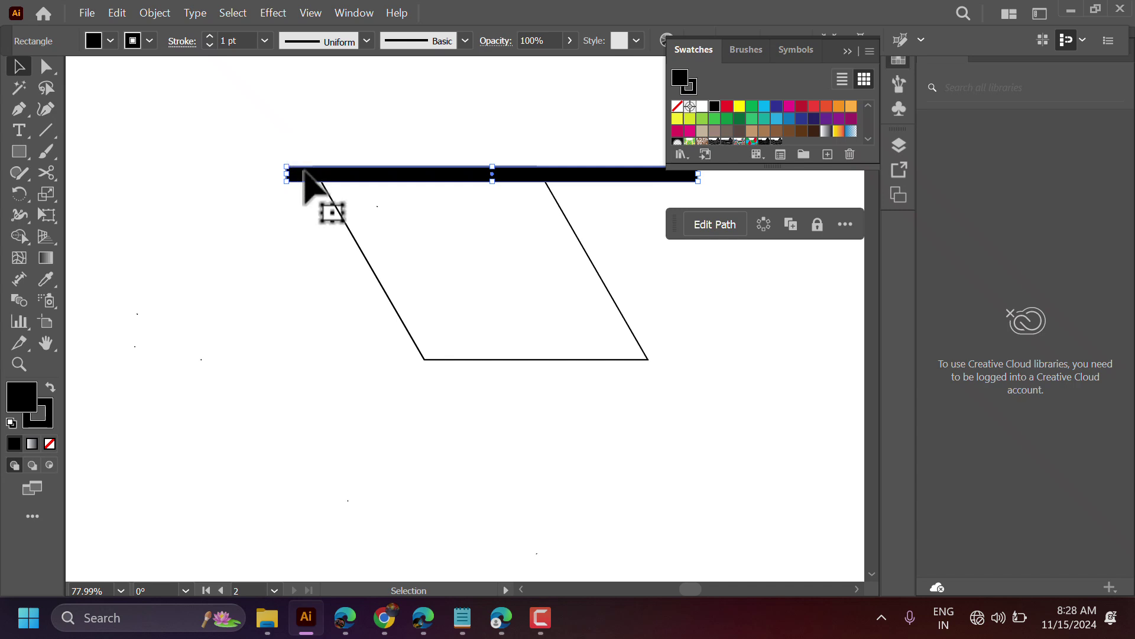
Duplicate the black bar downward and repeat with Ctrl+D for evenly spaced bars.
left_click_drag(303, 176, 304, 210)
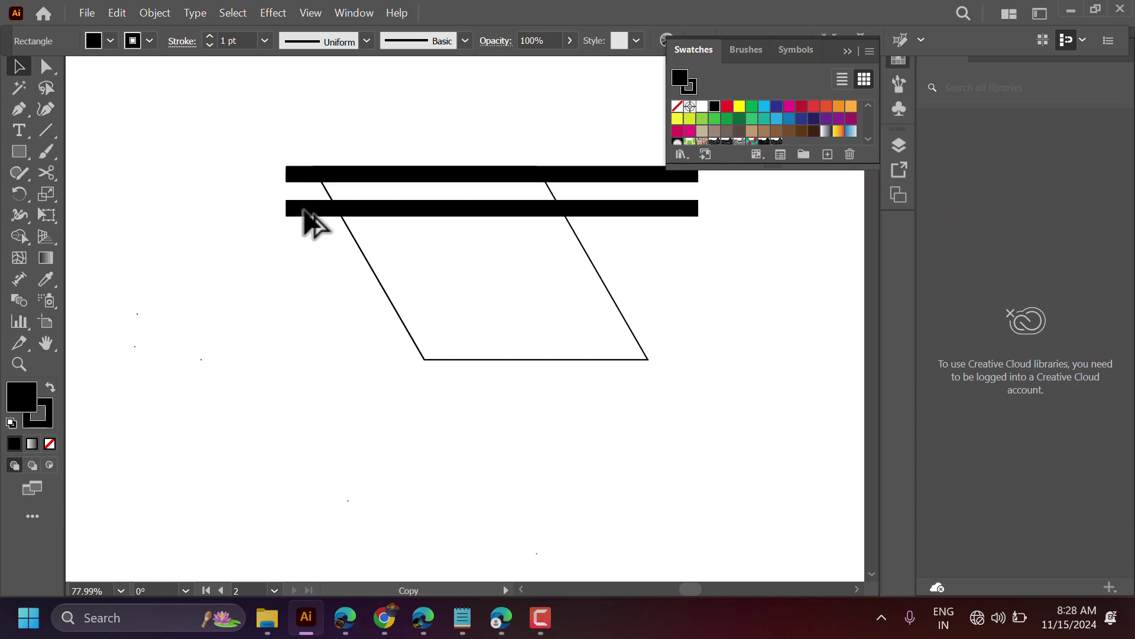
left_click_drag(306, 215, 303, 212)
left_click(303, 213)
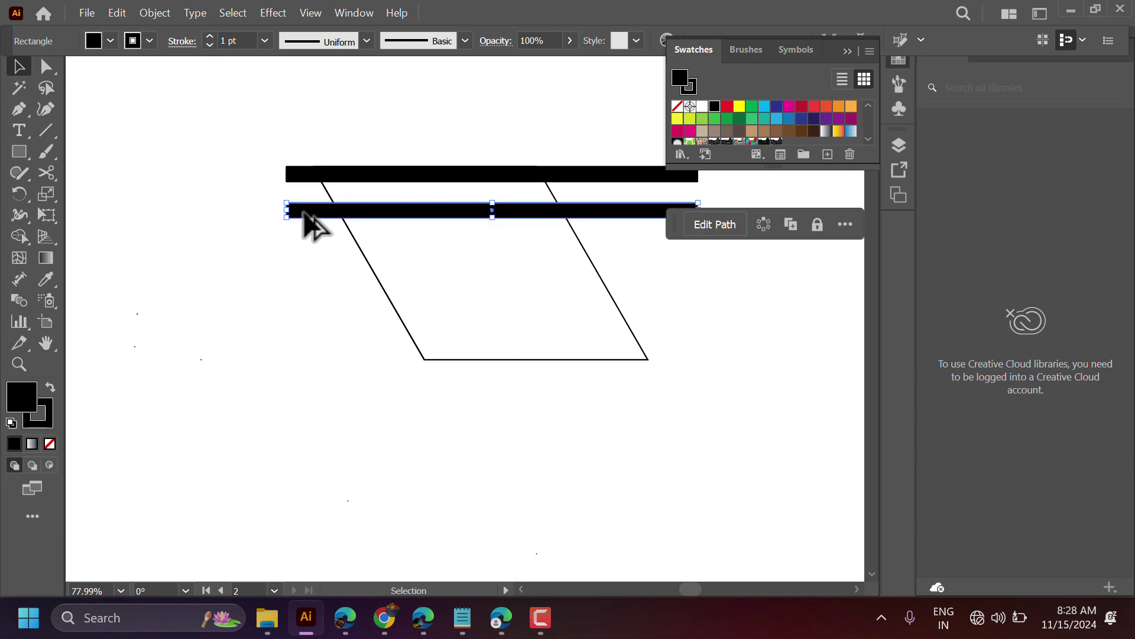
key("a")
key("ctrl+d")
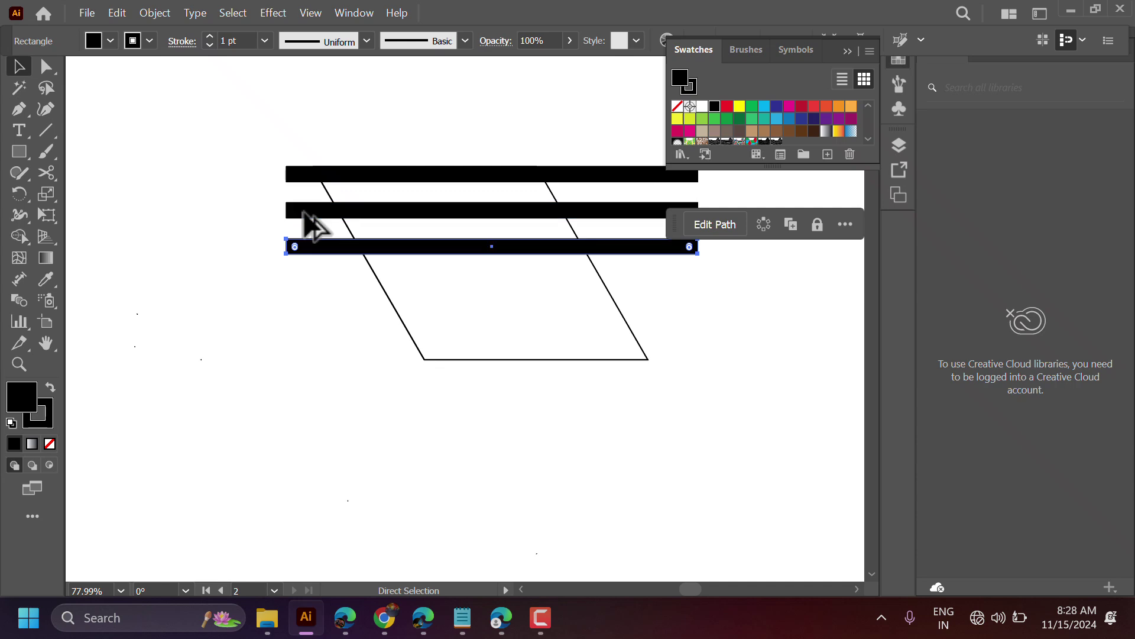
key("ctrl+d")
key("ctrl+d")
key("ctrl+d")
key("v")
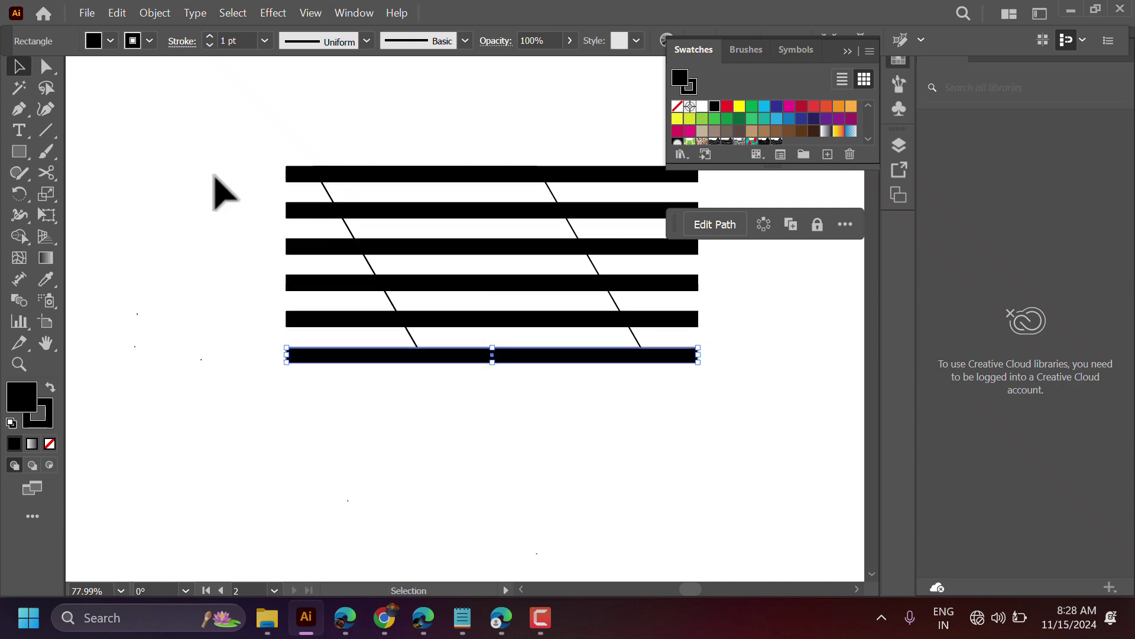
Select all six bars and scale them so the stack ends at the parallelogram's bottom.
left_click_drag(267, 149, 307, 336)
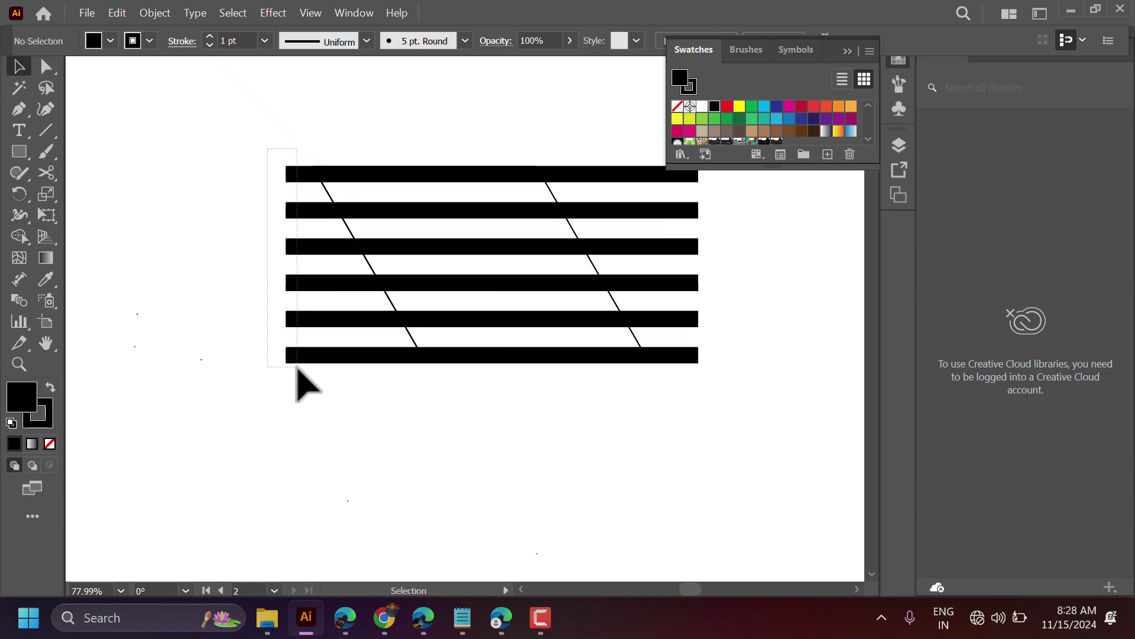
left_click_drag(307, 336, 296, 380)
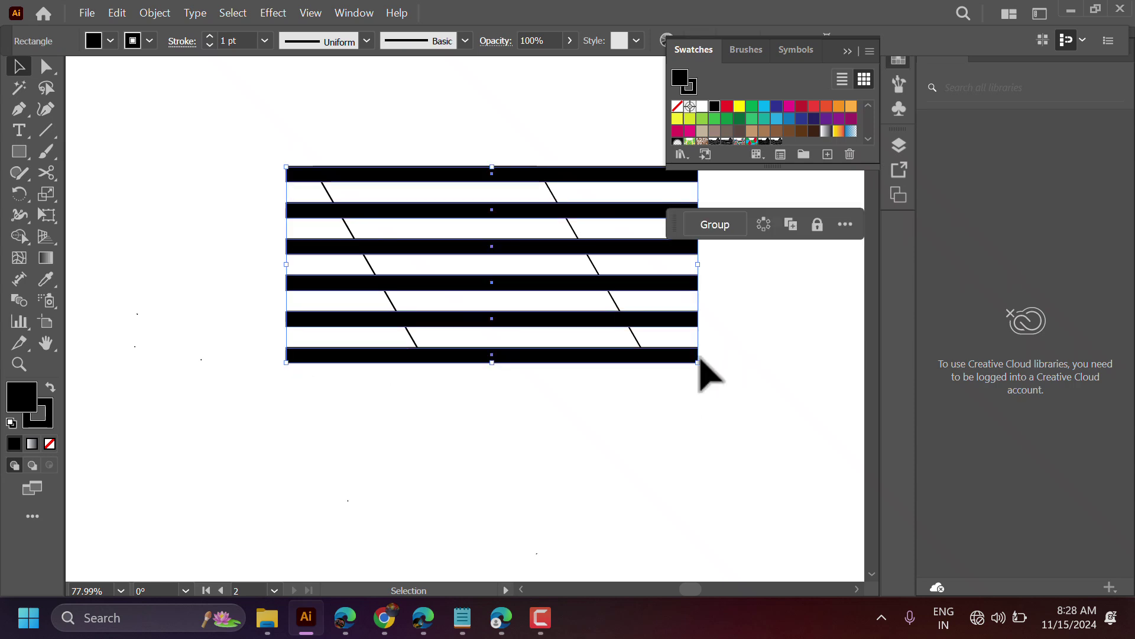
left_click_drag(697, 362, 703, 358)
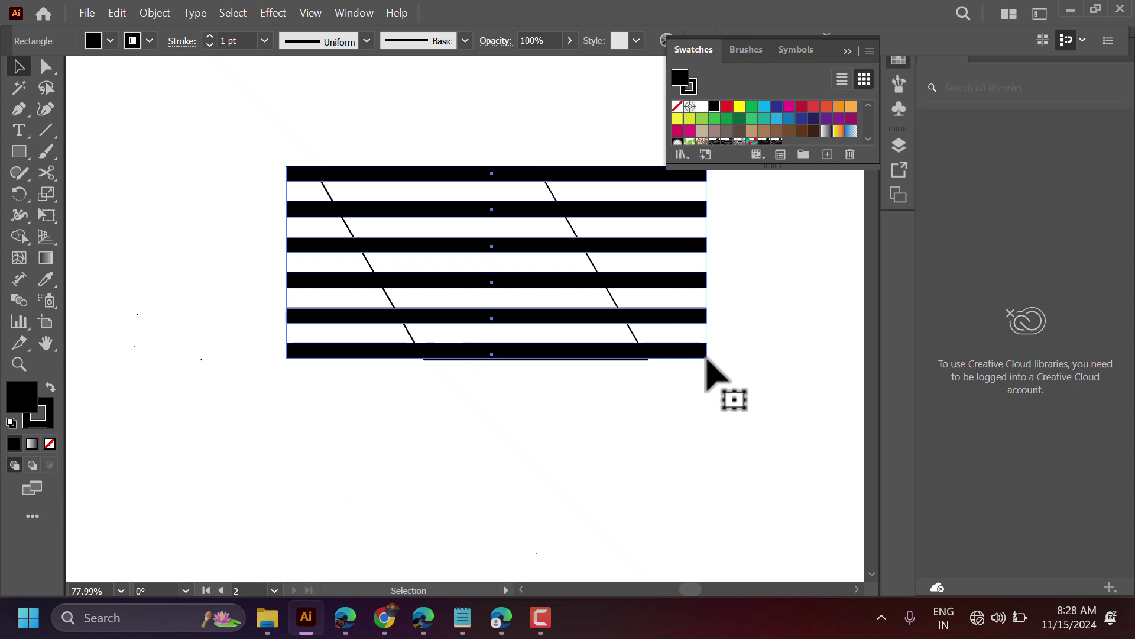
left_click_drag(703, 359, 701, 361)
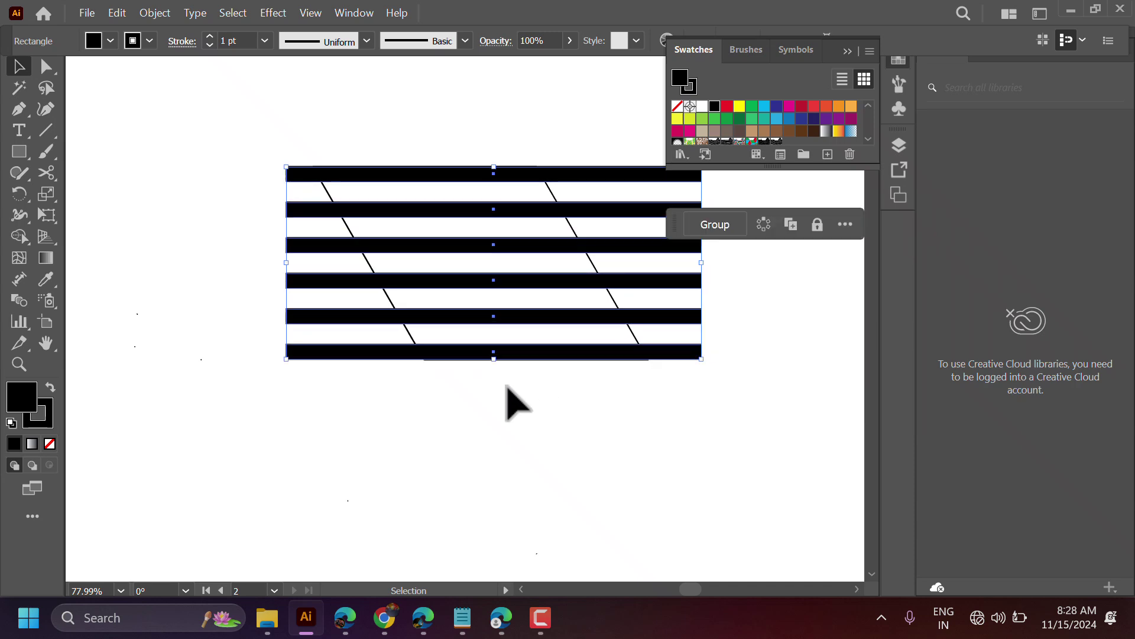
left_click(133, 139)
Trim the bar ends overhanging the parallelogram's left and right sides with Shape Builder.
left_click_drag(177, 122, 729, 418)
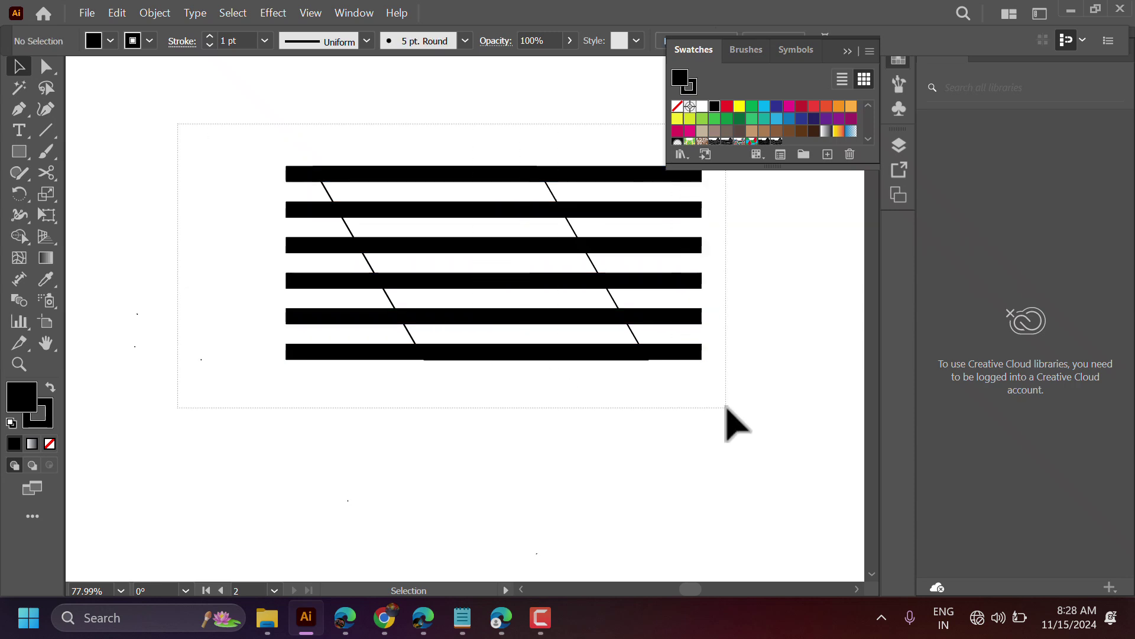
left_click(18, 237)
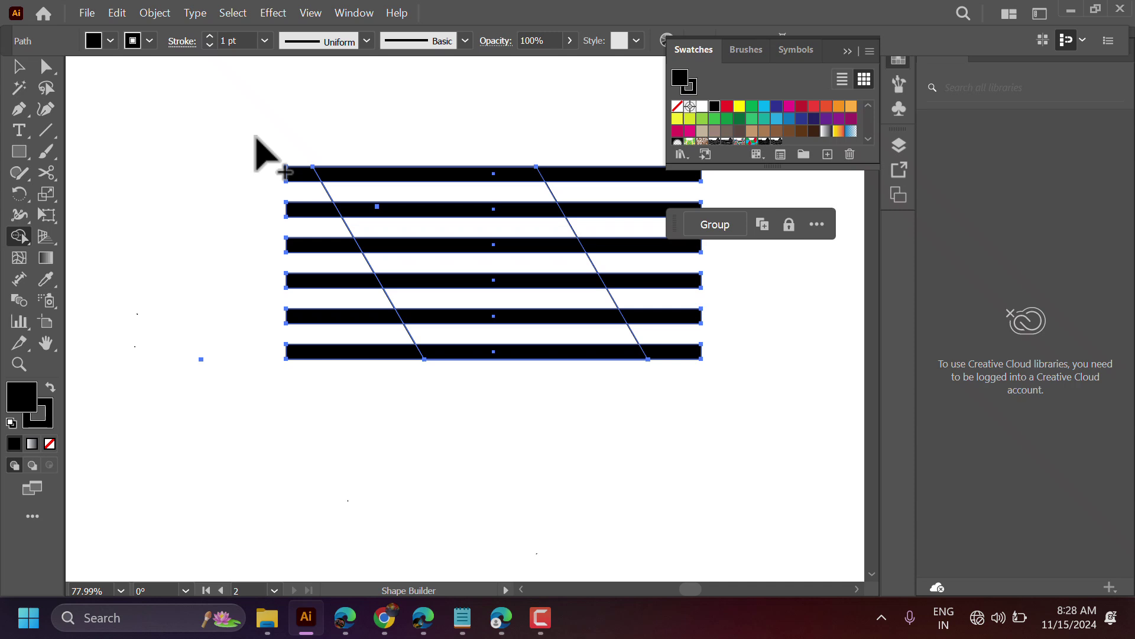
left_click_drag(278, 168, 419, 387)
mouse_move(578, 140)
left_mouse_down()
mouse_move(686, 358)
mouse_move(678, 408)
left_mouse_up()
left_click(19, 67)
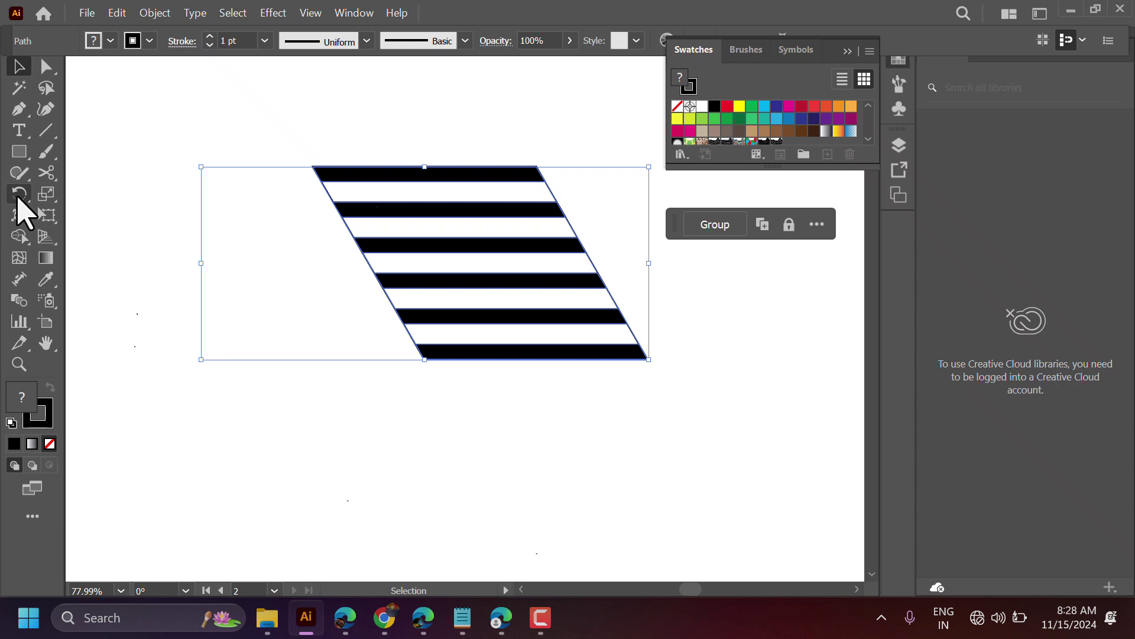
left_click(17, 197)
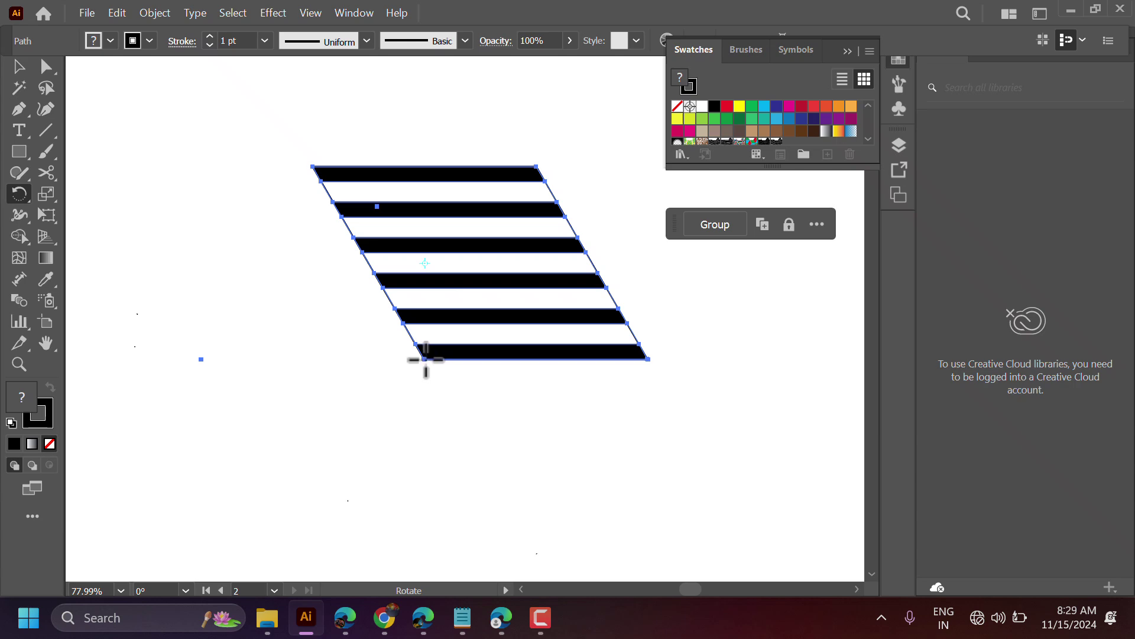
Make 120° rotated copies of the striped rhombus about its bottom corner to form the cube.
left_click(426, 359, "alt")
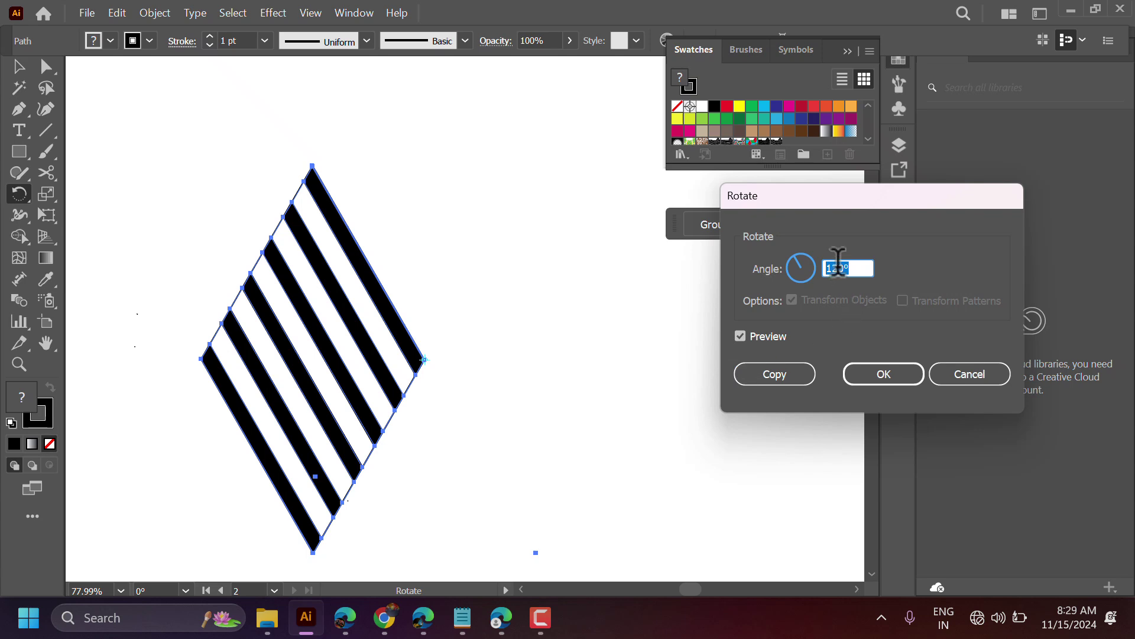
left_click(781, 374)
key("ctrl+d")
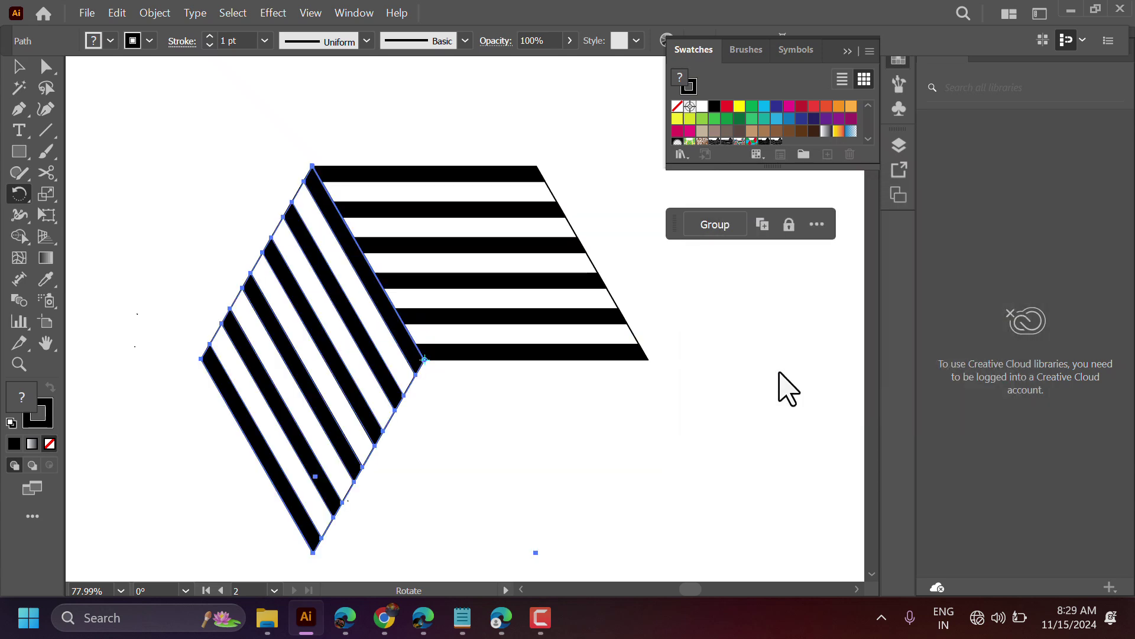
key("ctrl+d")
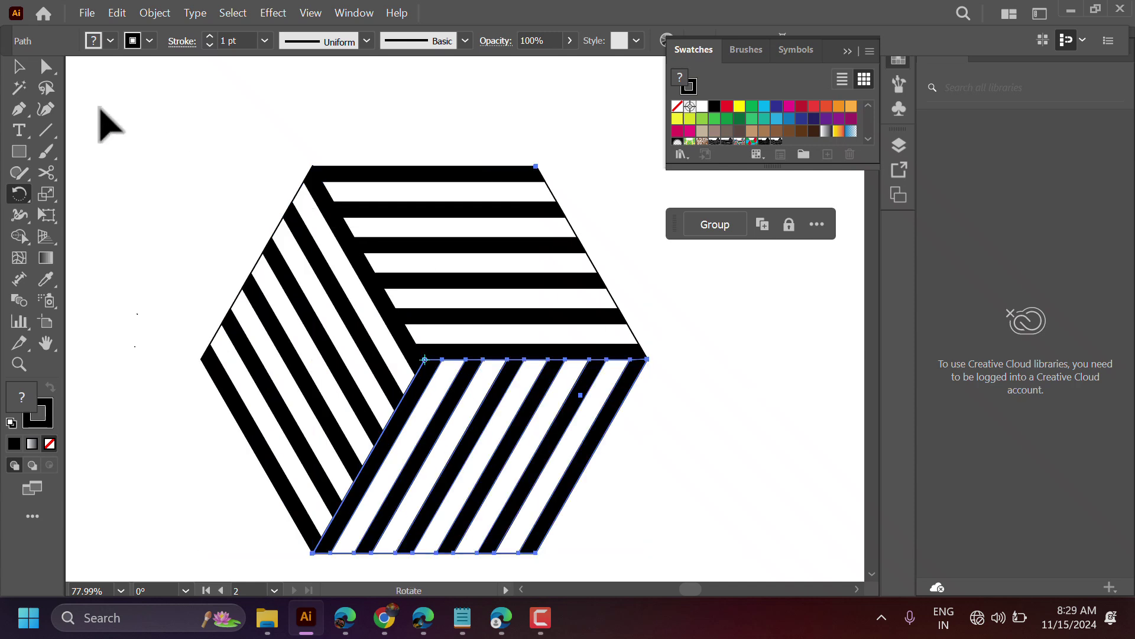
left_click(18, 66)
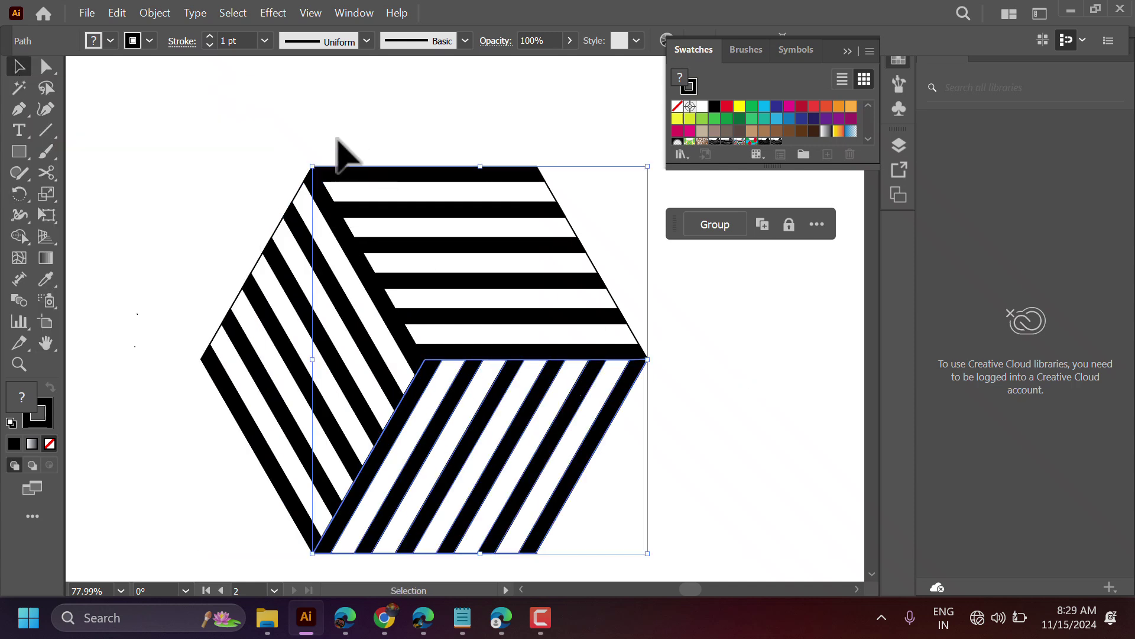
Select all three cube faces and scale them down proportionally into a small tile.
left_click_drag(190, 145, 617, 409)
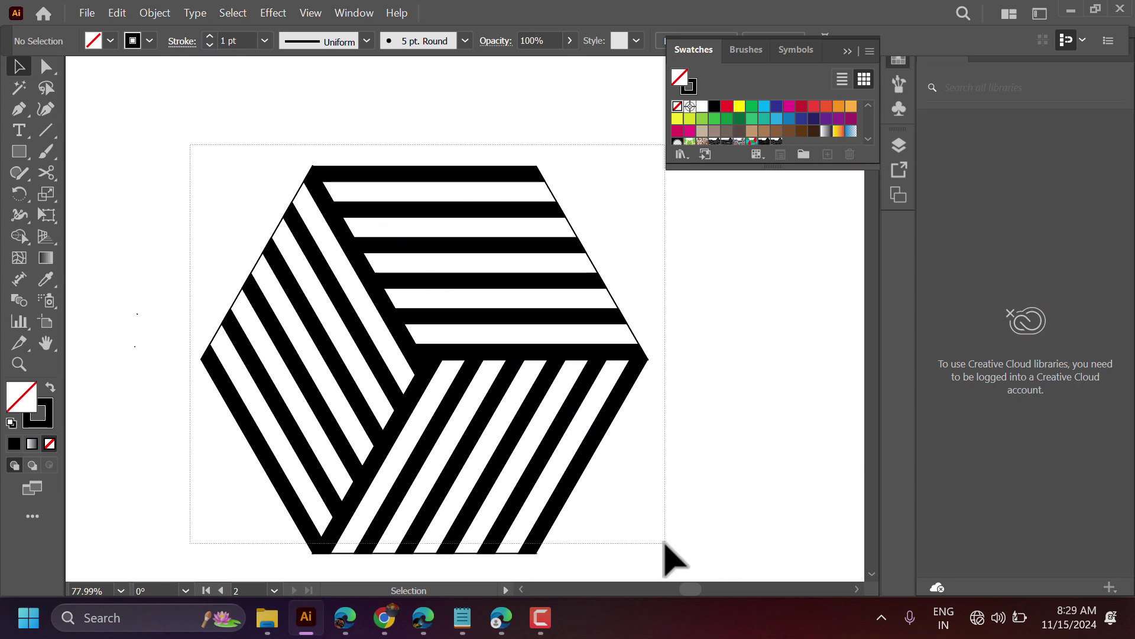
left_click_drag(623, 413, 677, 563)
scroll(593, 427, "down", 2)
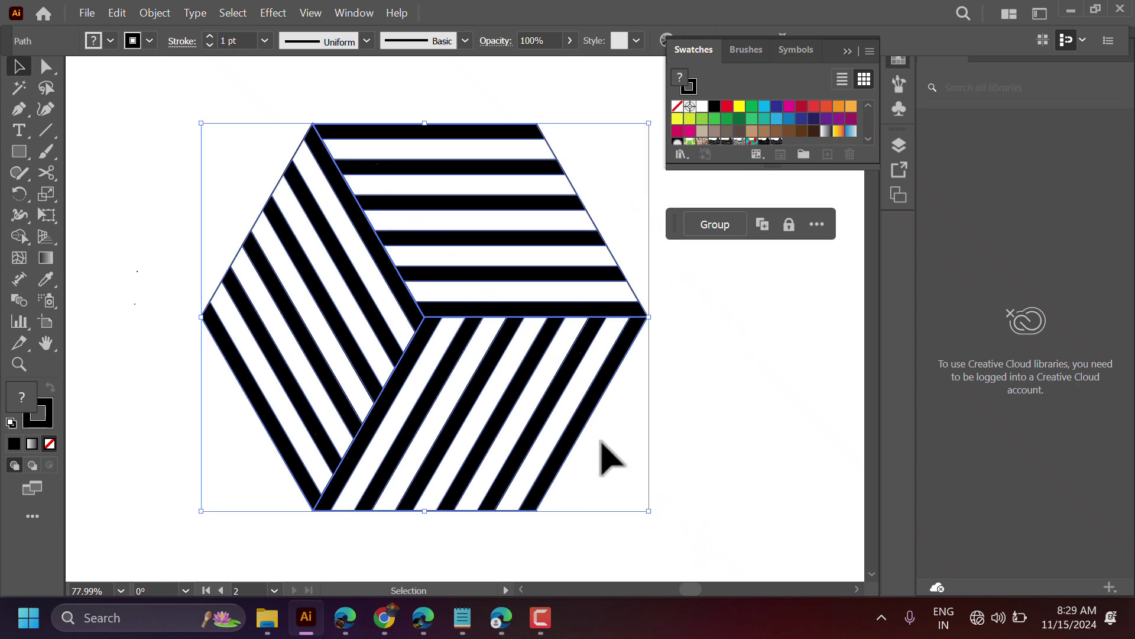
mouse_move(648, 511)
left_mouse_down()
mouse_move(479, 413)
mouse_move(482, 425)
left_mouse_up()
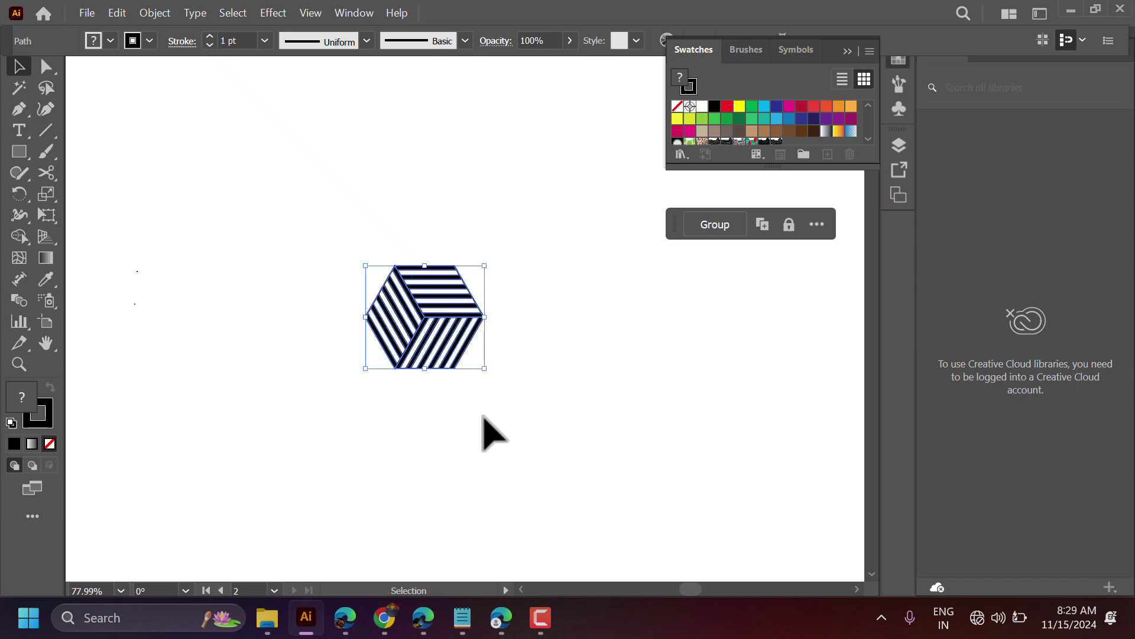
left_click(154, 13)
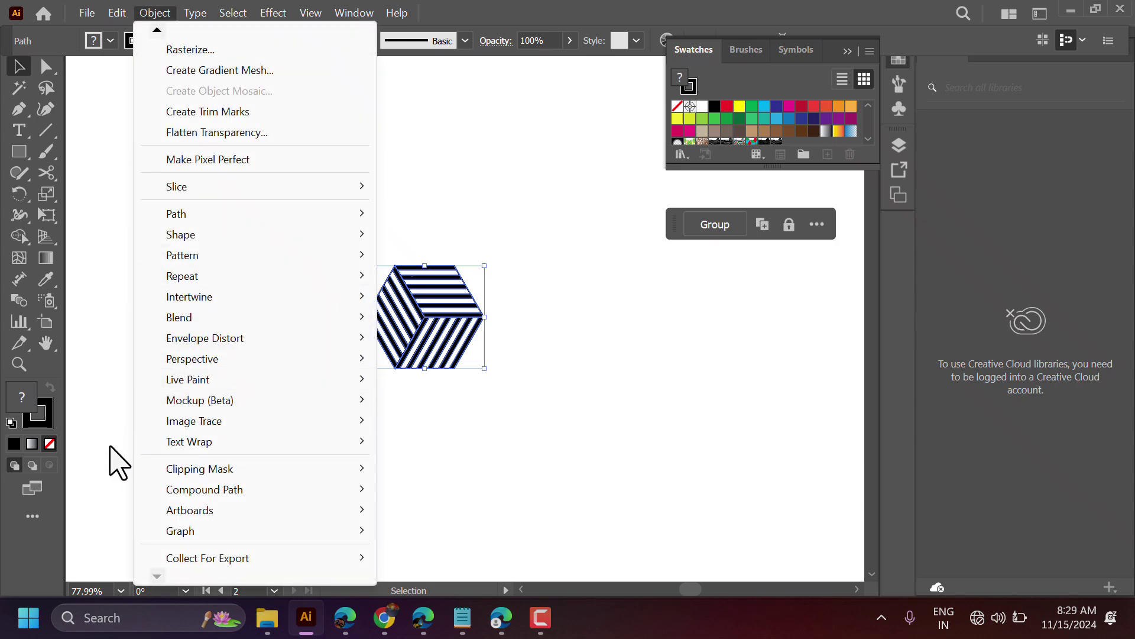
mouse_move(180, 255)
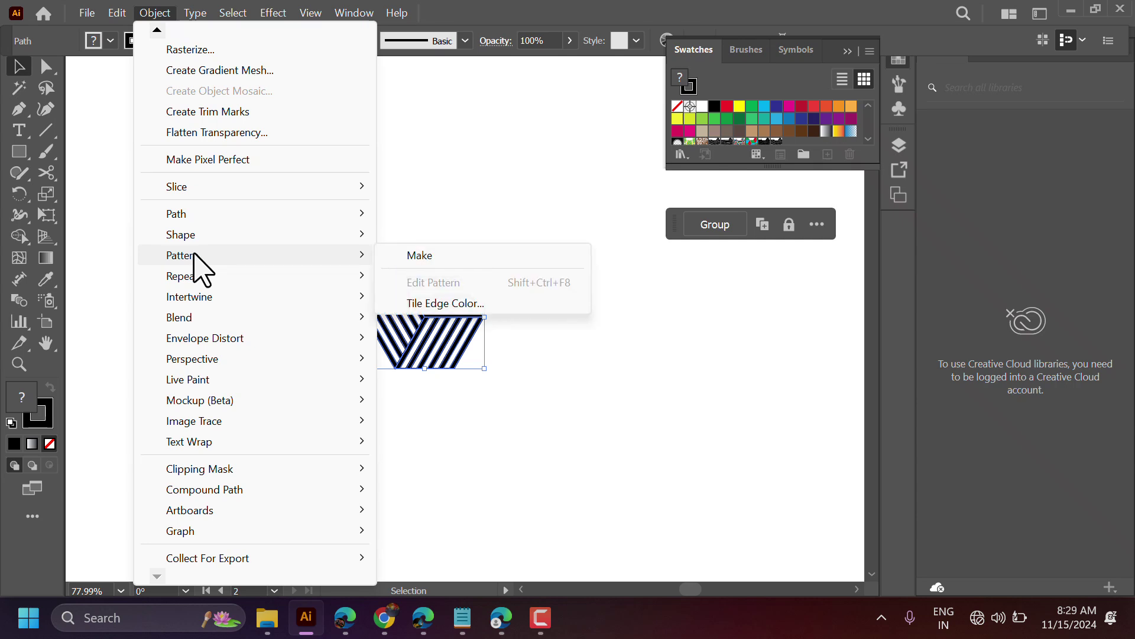
Make the cube into a pattern named tt32 with Hex by Column tiling, then finish editing.
left_click(455, 260)
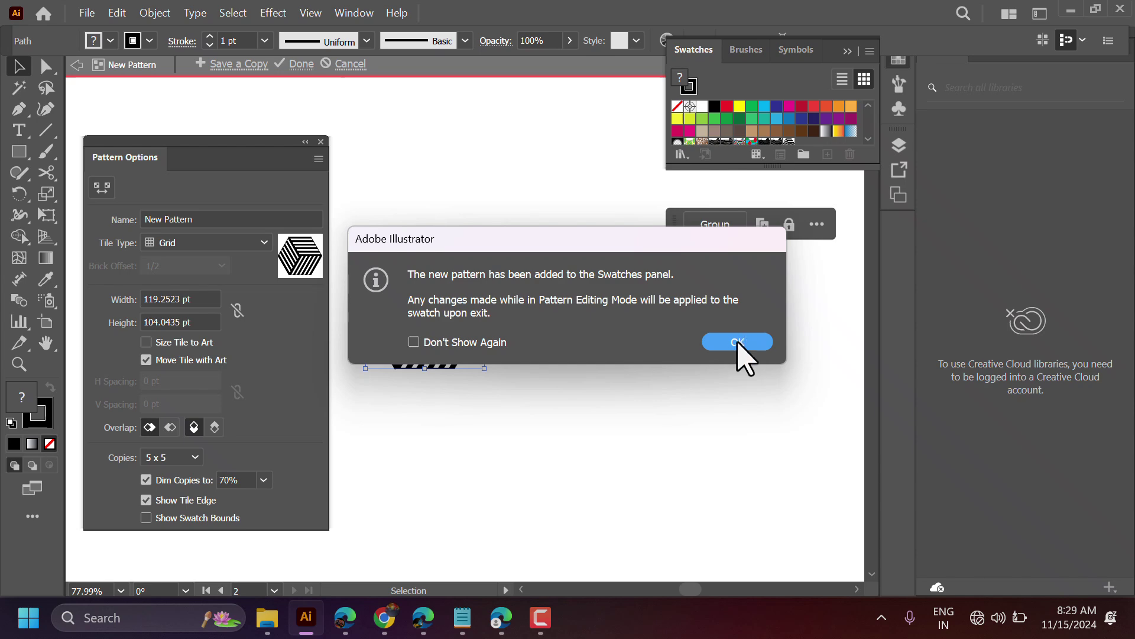
left_click(740, 345)
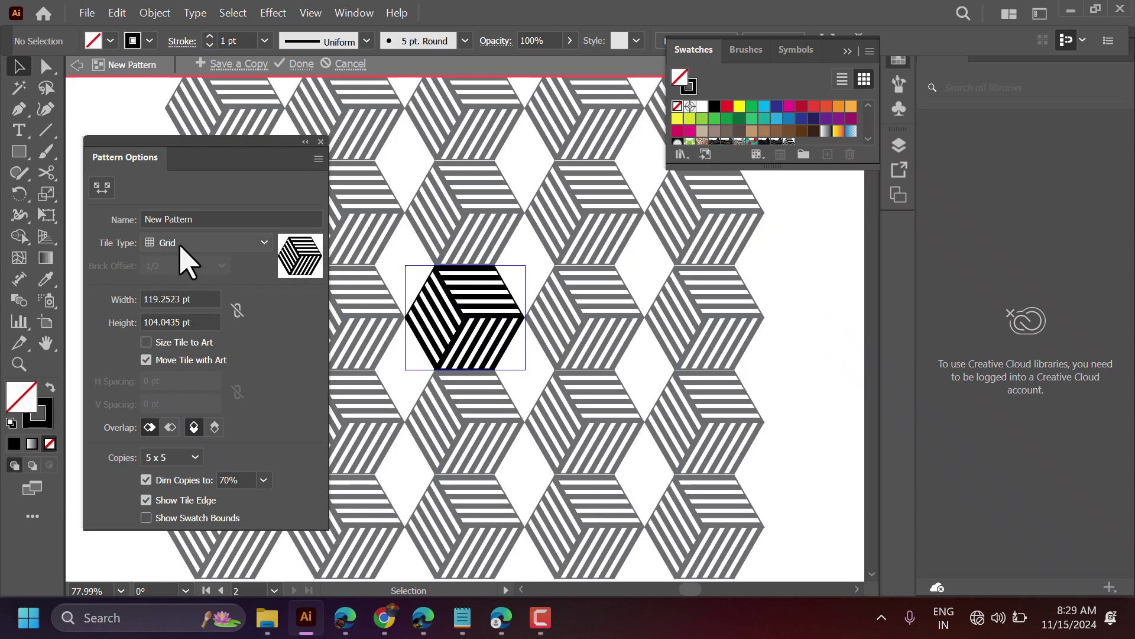
left_click(178, 245)
left_click(189, 320)
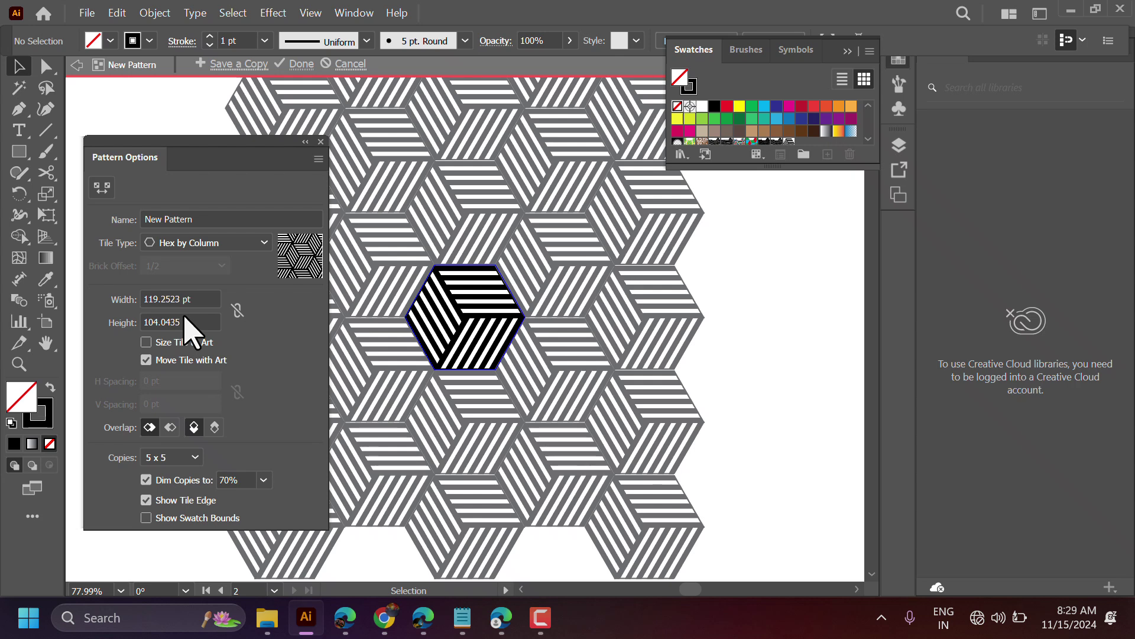
left_click_drag(199, 219, 108, 218)
type("tt32")
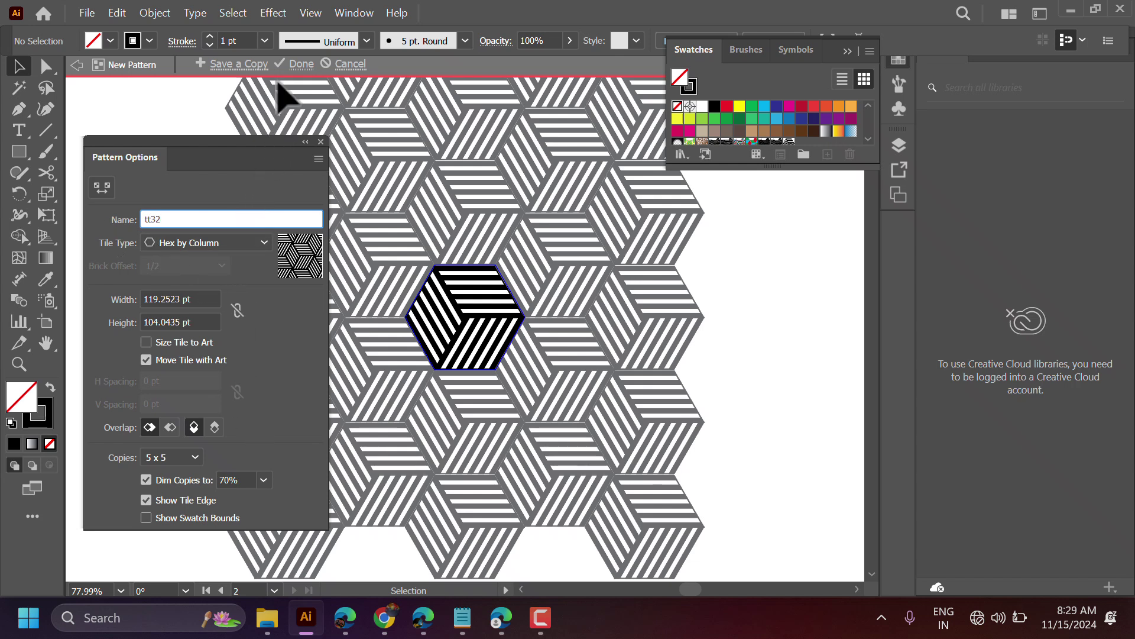
key("Return")
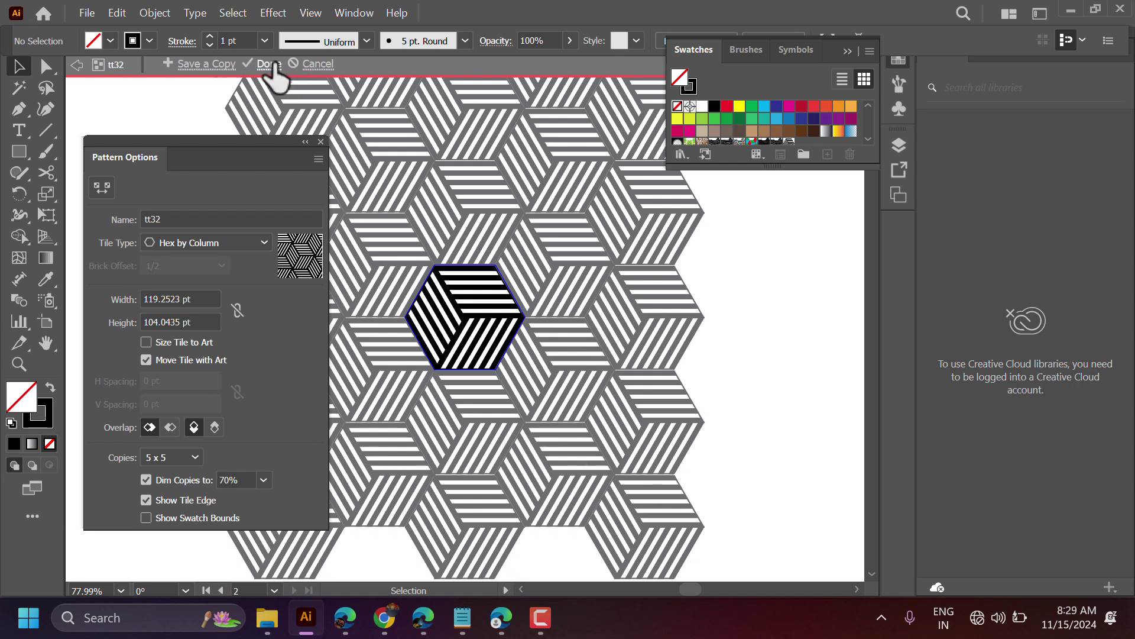
left_click(273, 63)
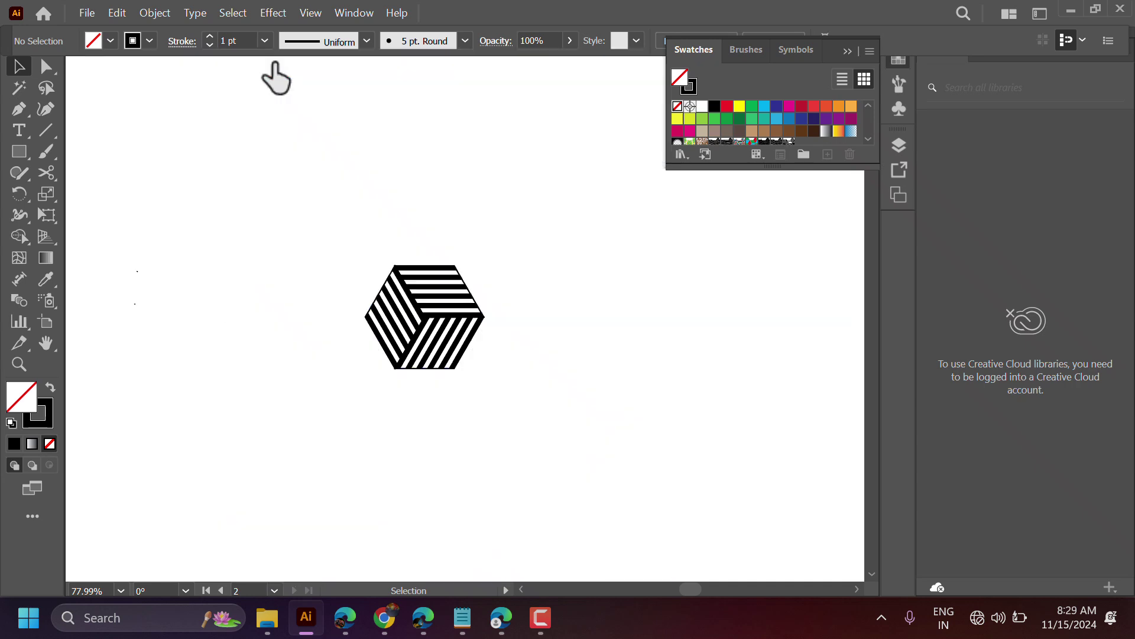
Delete the original cube artwork and zoom out to 16.67% to view the whole artboard.
left_click_drag(316, 253, 559, 428)
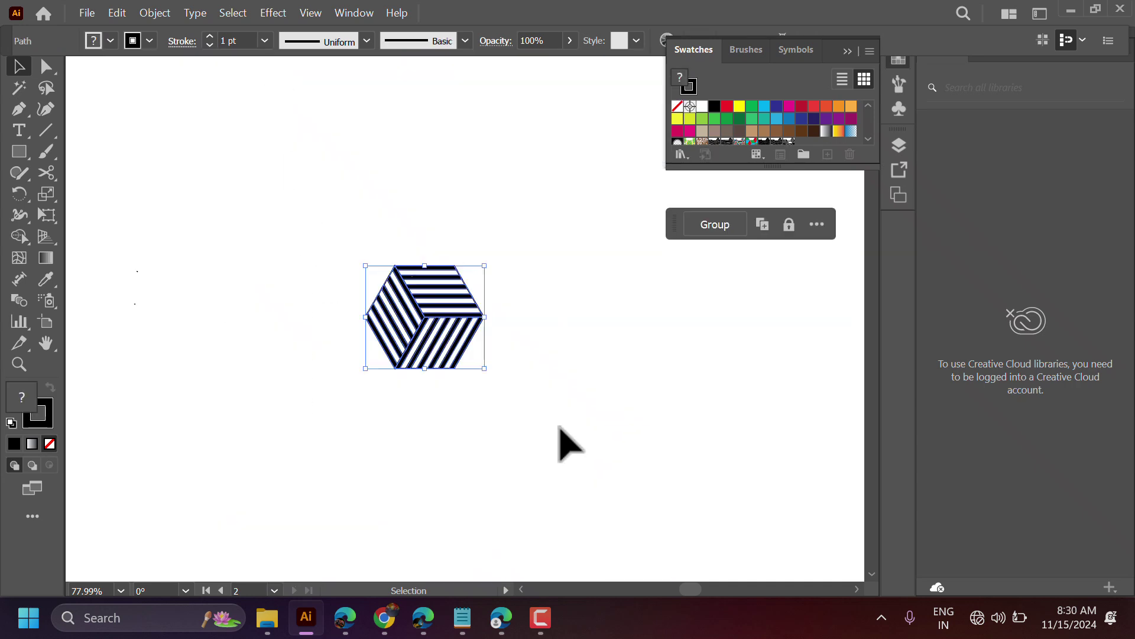
key("Delete")
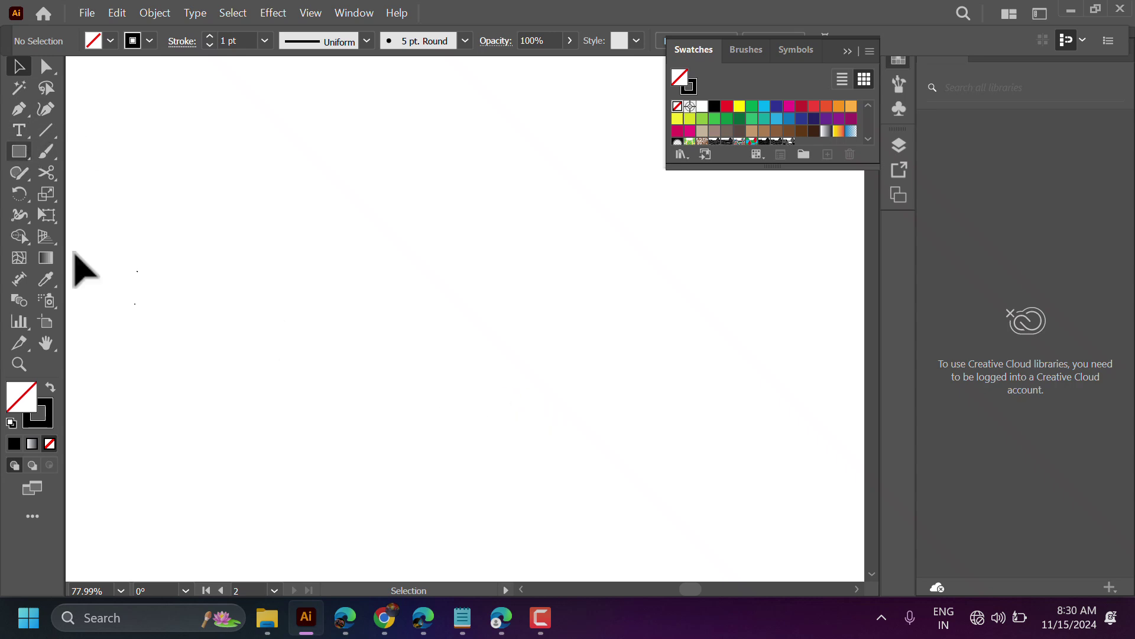
left_click(123, 587)
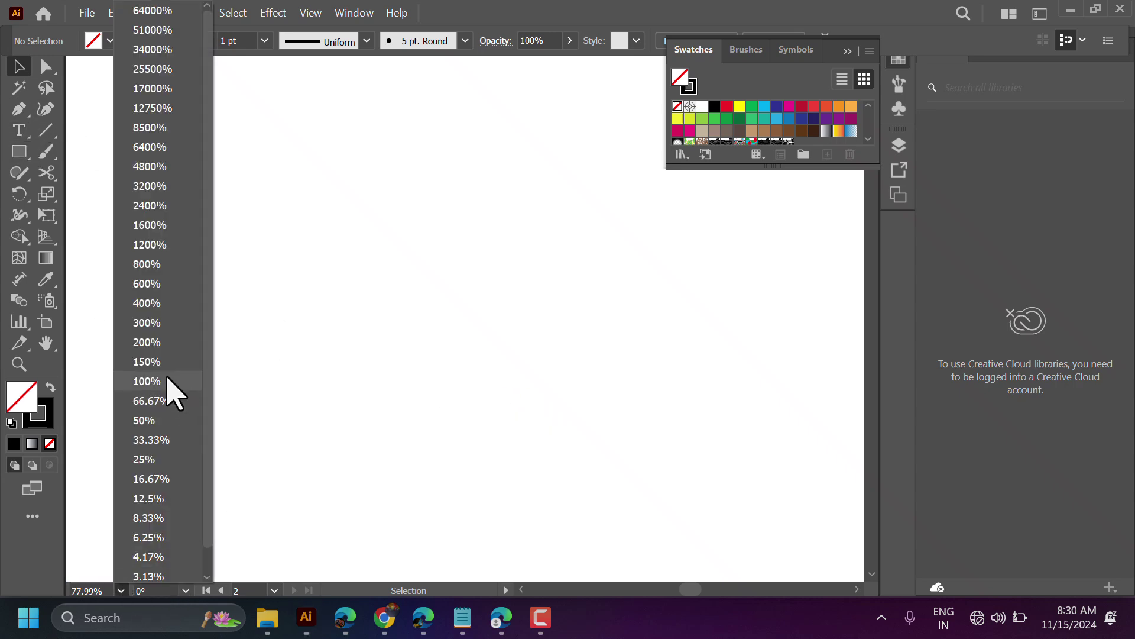
left_click(157, 477)
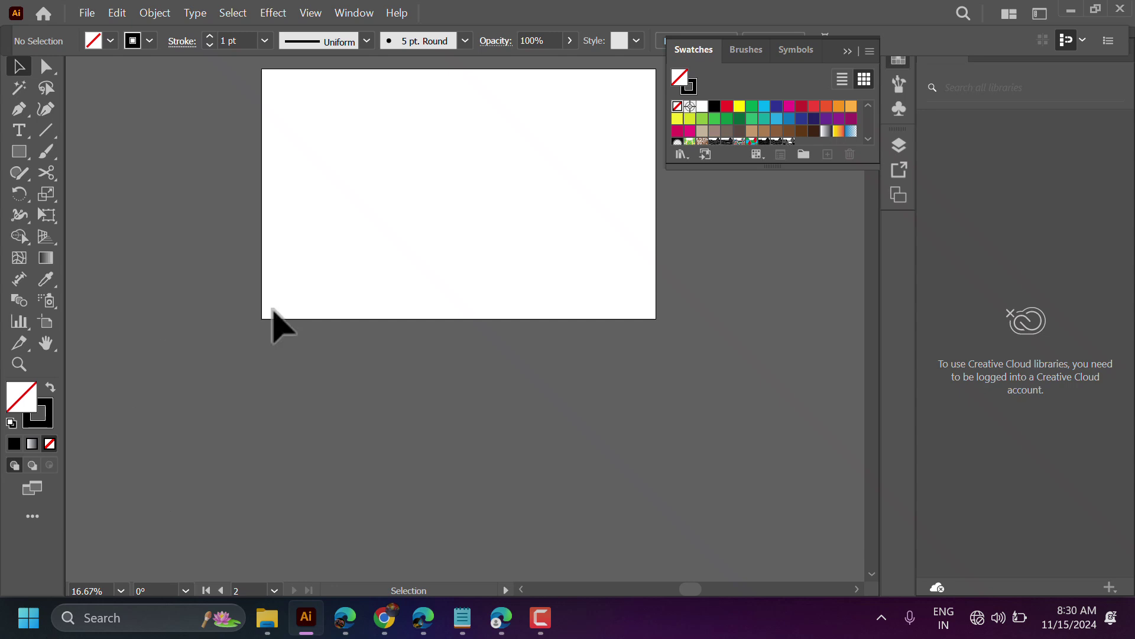
scroll(272, 322, "up", 2)
Draw a rectangle spanning the artboard from top-left to bottom-right corner.
left_click(19, 152)
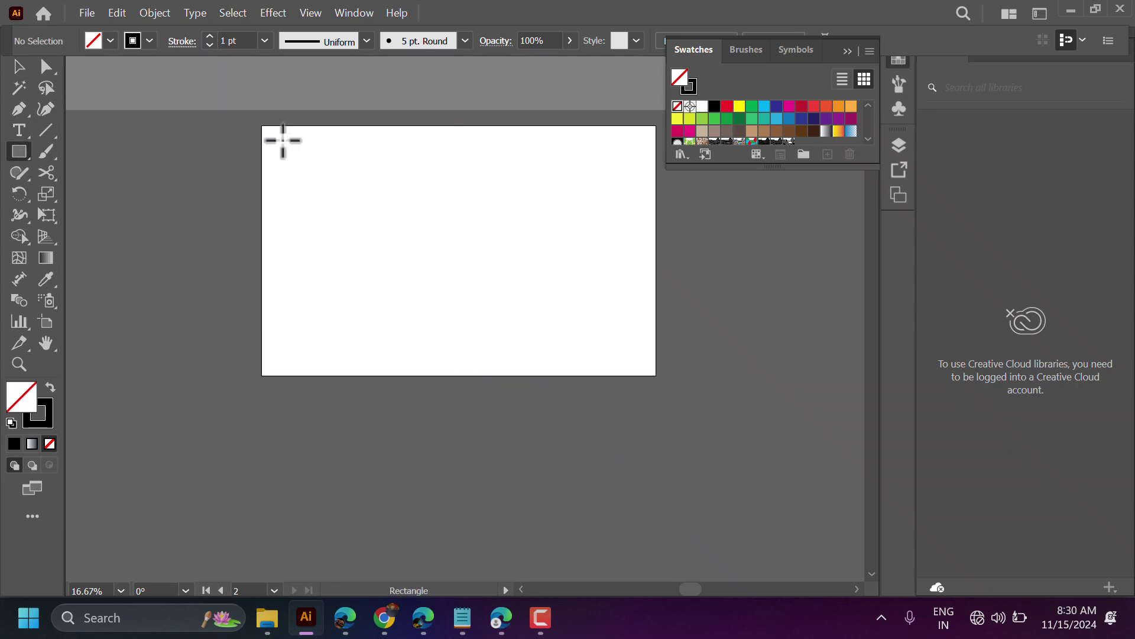
left_click_drag(261, 126, 656, 374)
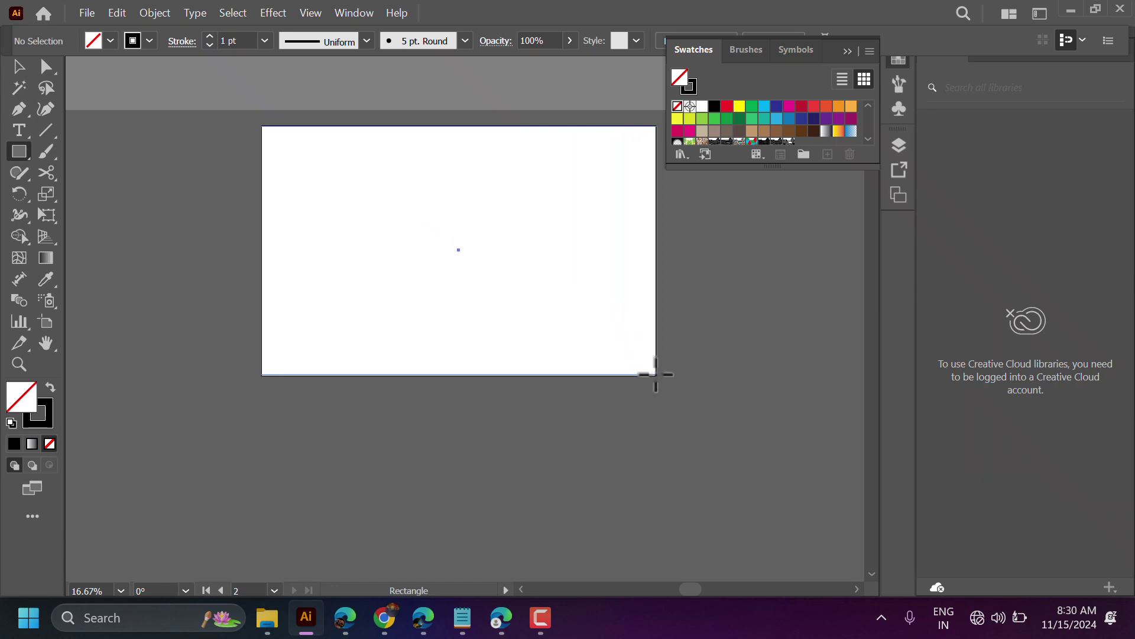
left_click_drag(655, 373, 654, 373)
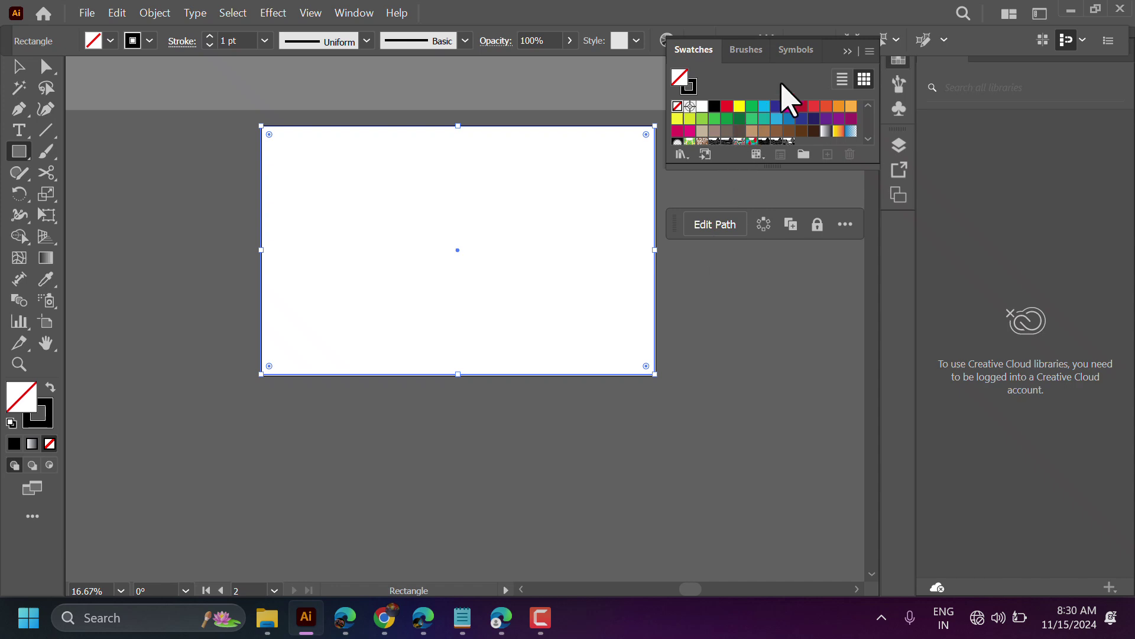
scroll(785, 118, "down", 2)
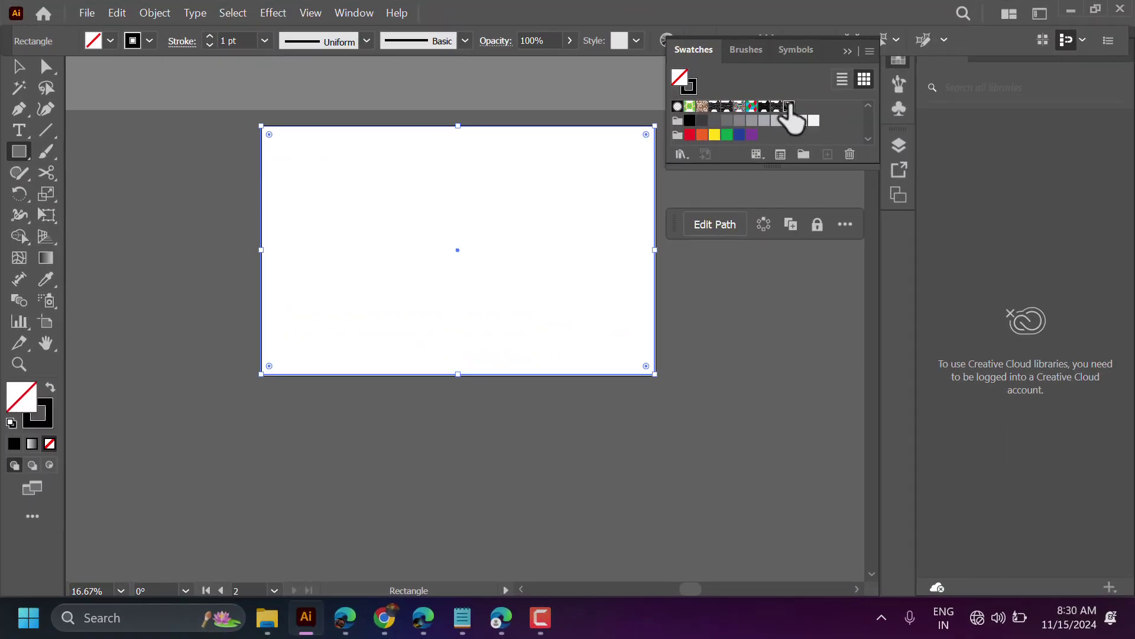
Apply the new tt32 striped cube pattern swatch as the rectangle's fill, then deselect it.
left_click(789, 106)
left_click(19, 66)
left_click(132, 133)
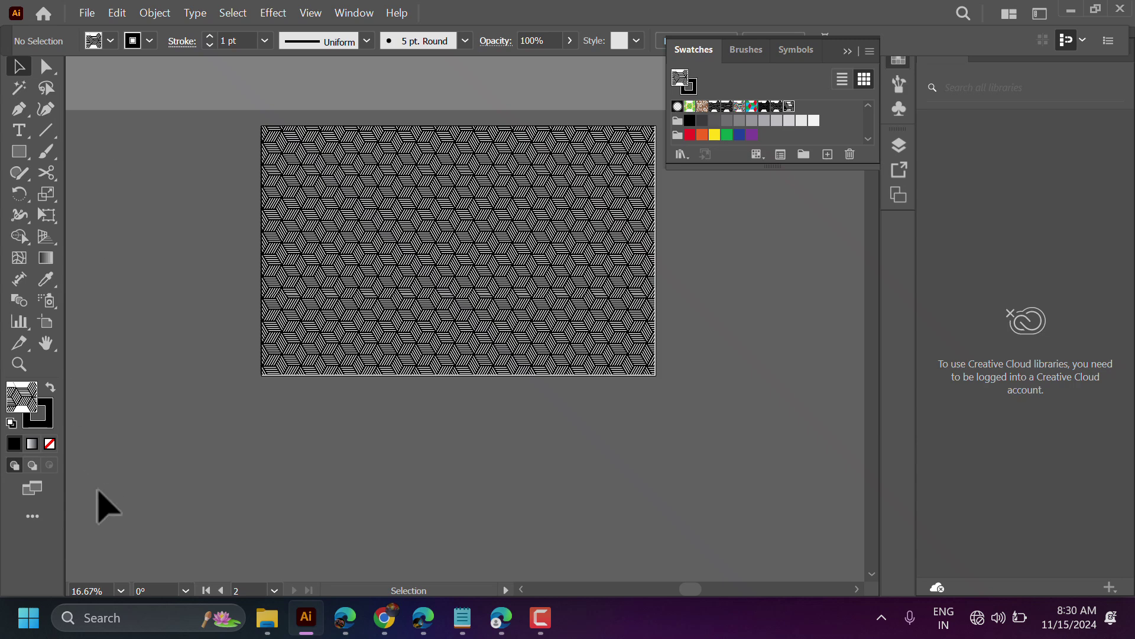
Zoom to 25% and then 50% to inspect the tiled pattern.
left_click(120, 589)
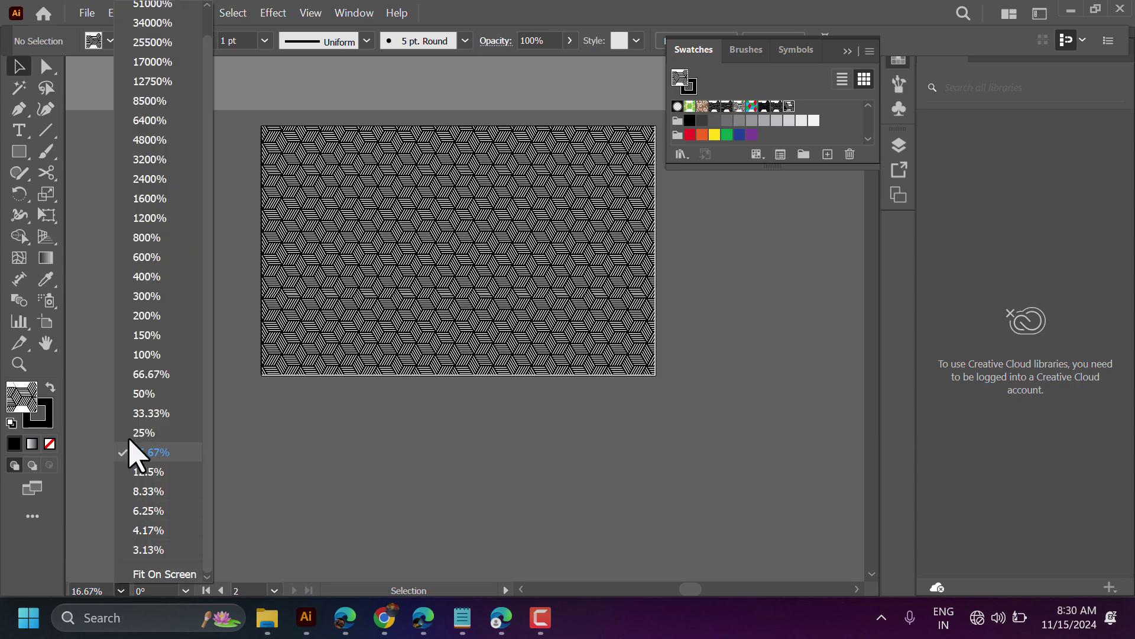
left_click(142, 432)
scroll(237, 320, "up", 2)
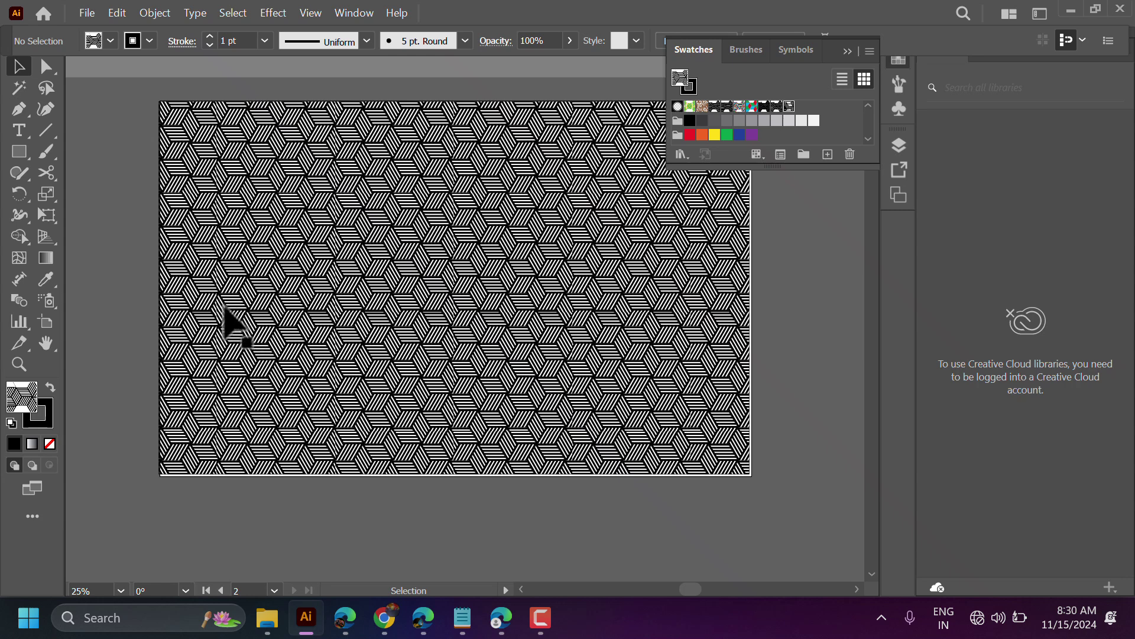
left_click(121, 590)
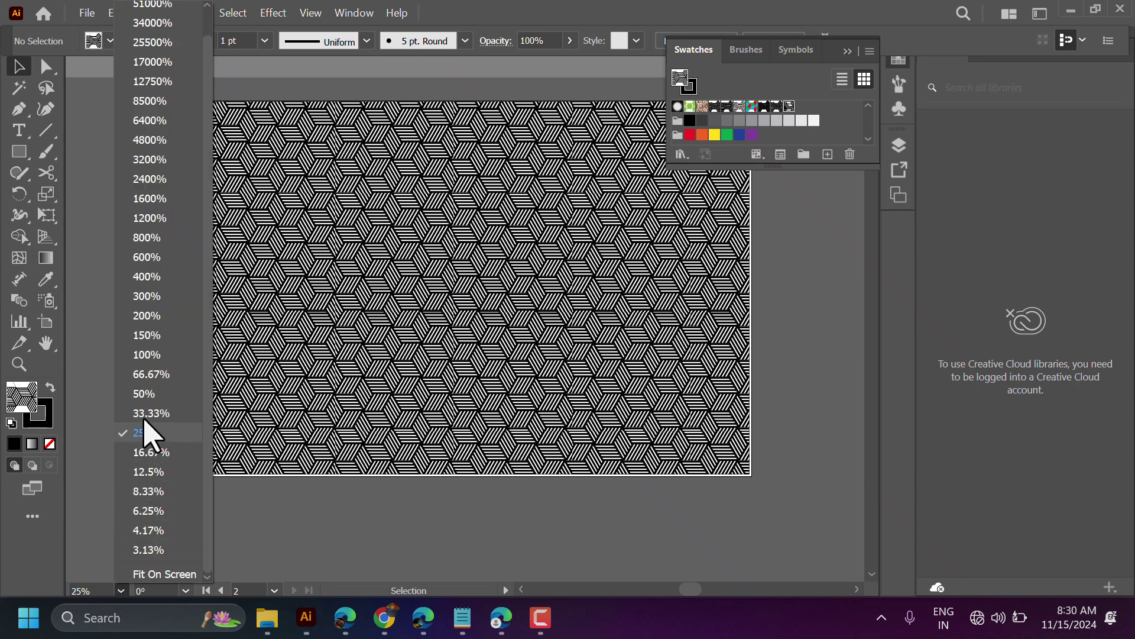
left_click(144, 394)
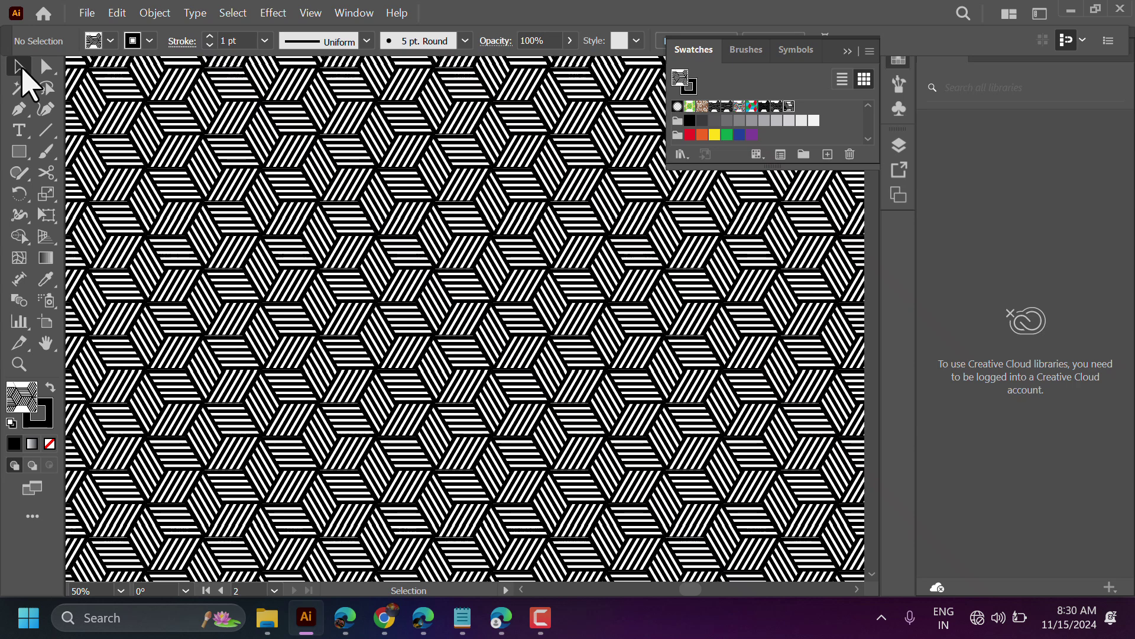
left_click(847, 52)
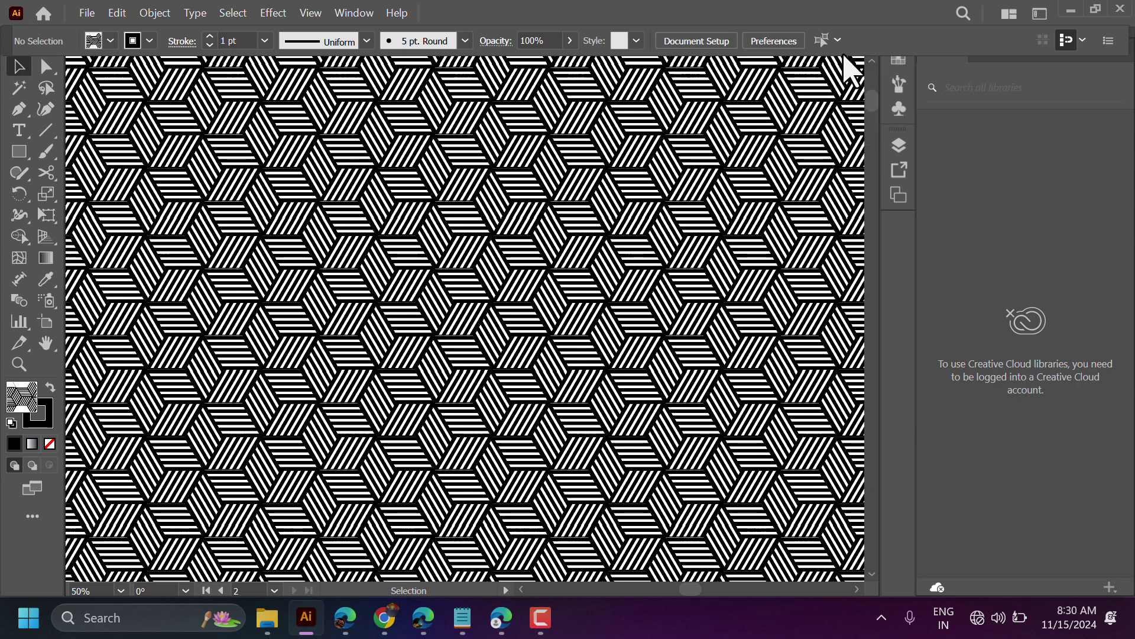
Export the artwork as a PNG named '76' at Screen (72 ppi) resolution.
left_click(117, 12)
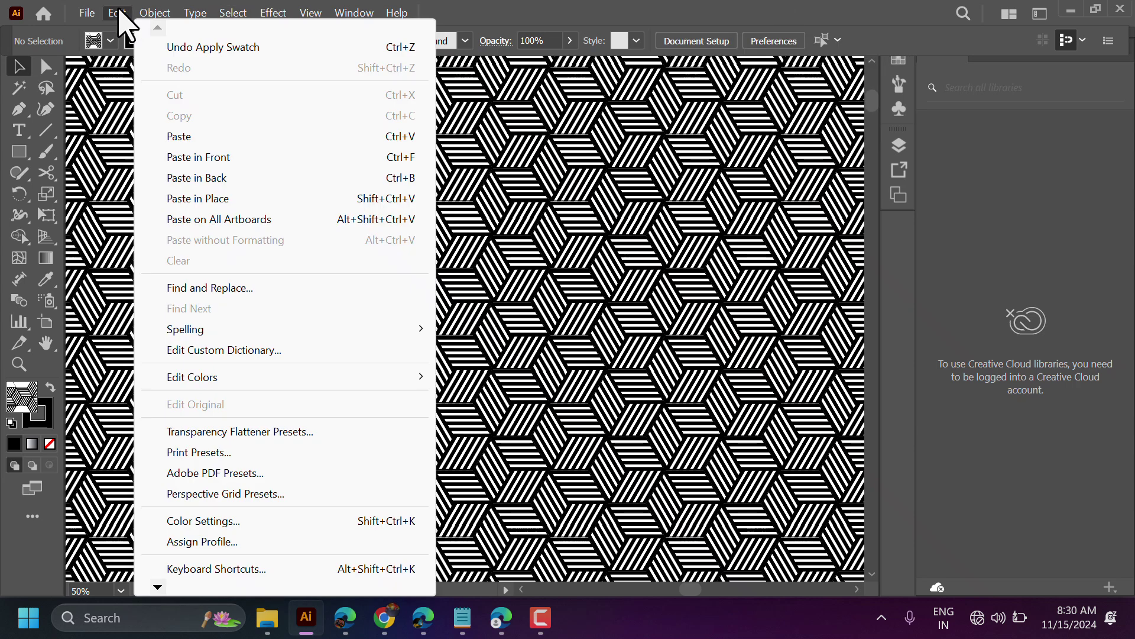
left_click(87, 12)
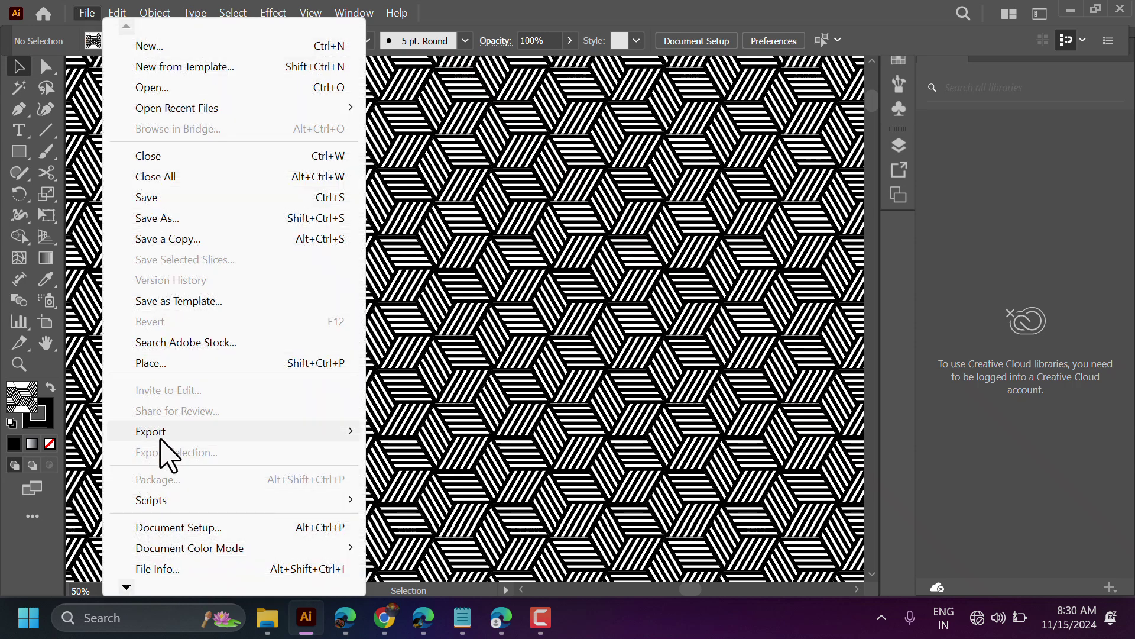
left_click(405, 455)
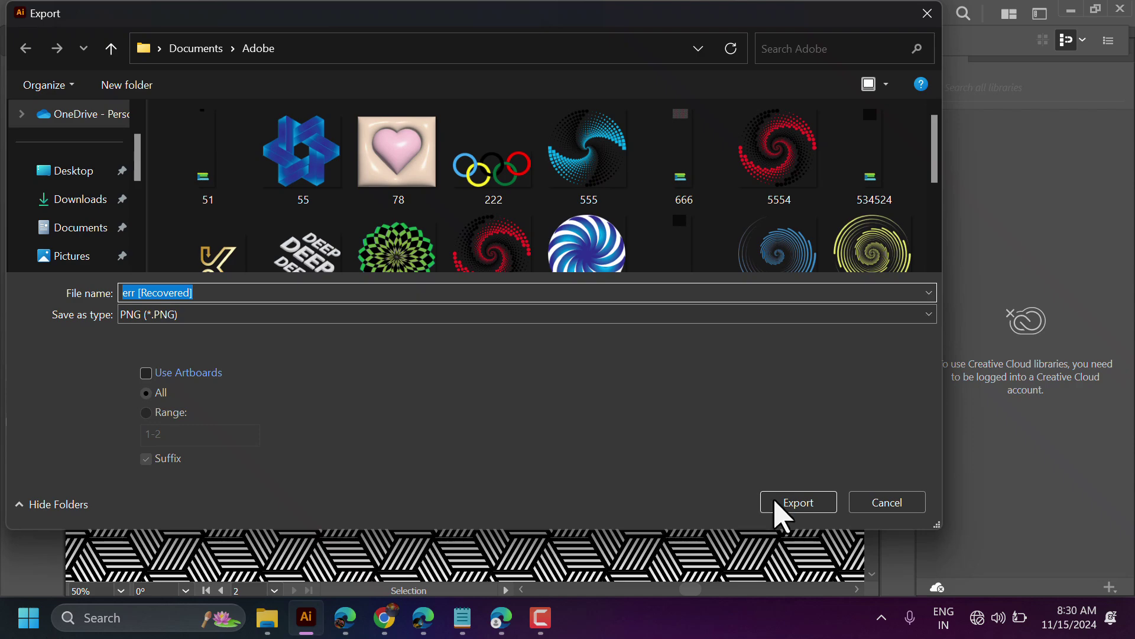
type("76")
left_click(775, 506)
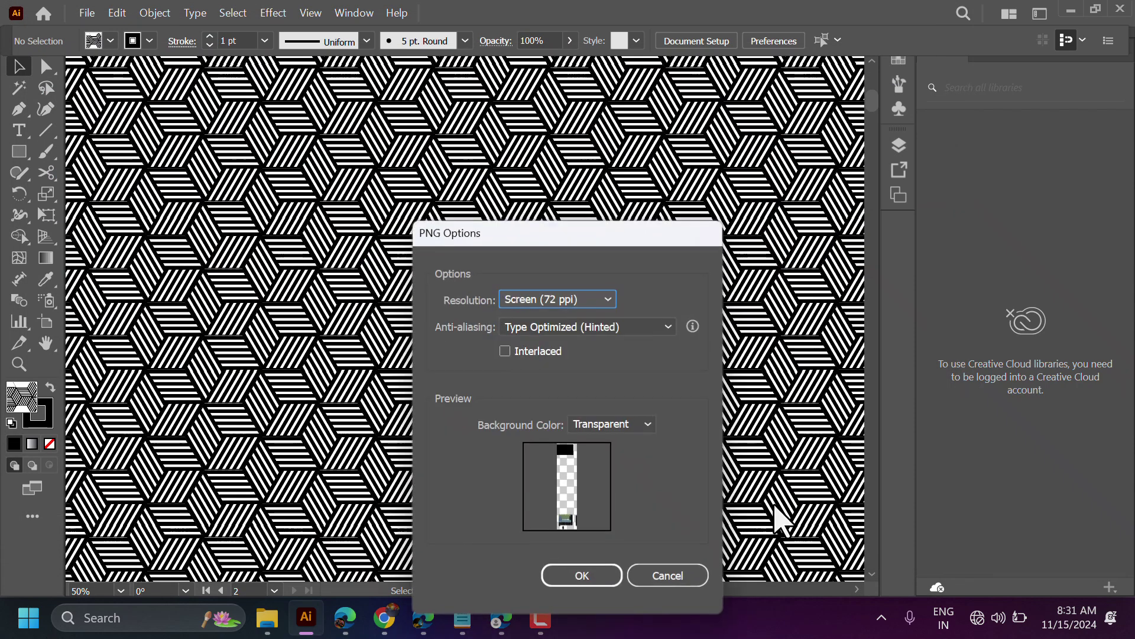
left_click(579, 575)
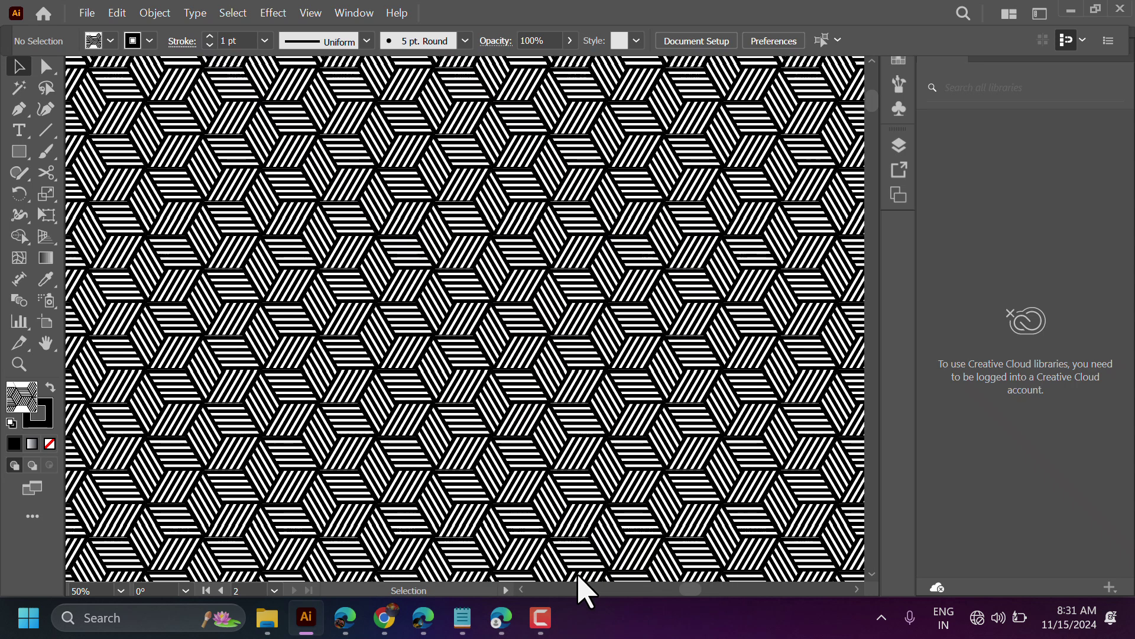